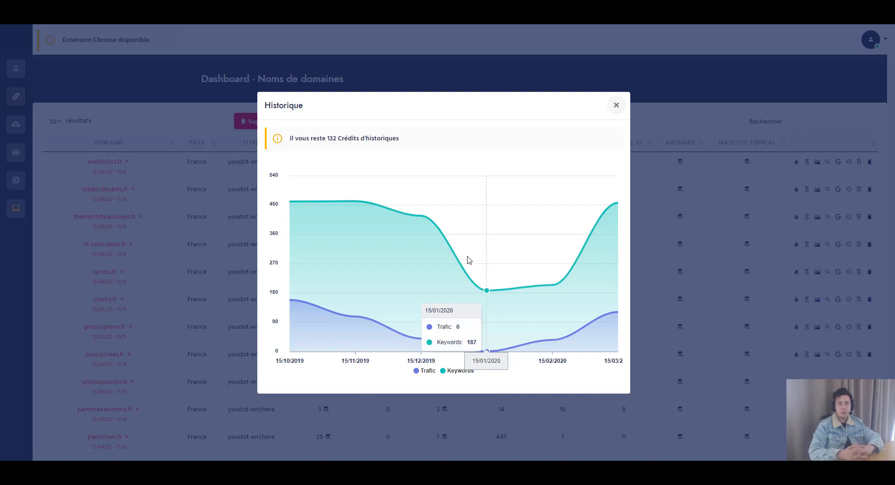
Review the traffic and keyword history of sprots.fr, and look through its keyword list.
{"action": "left_click", "coordinate": [159, 295]}
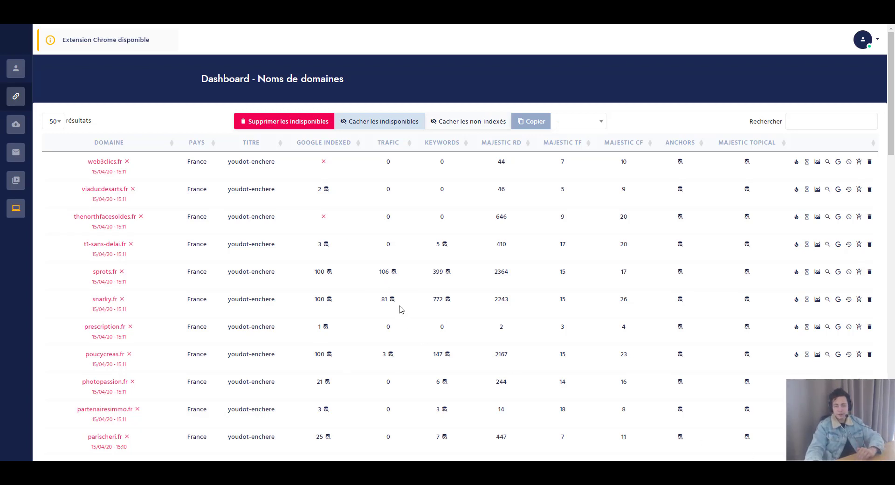
{"action": "left_click", "coordinate": [394, 272]}
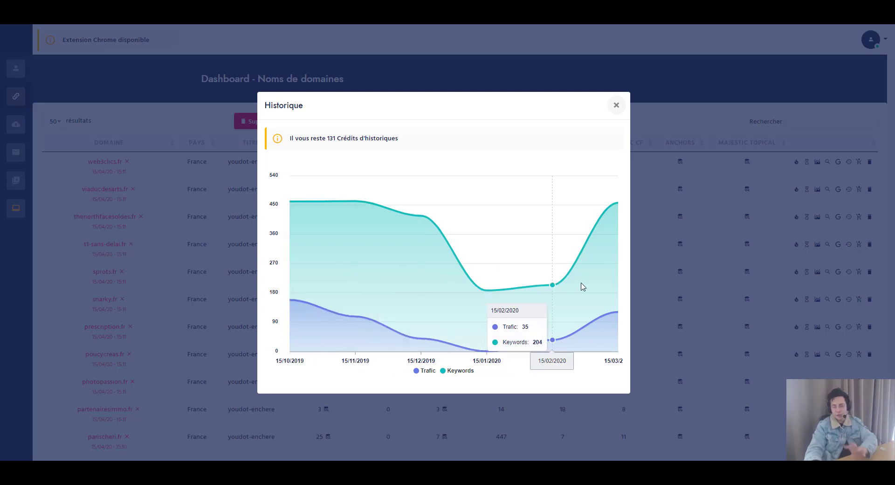
{"action": "left_click", "coordinate": [691, 290]}
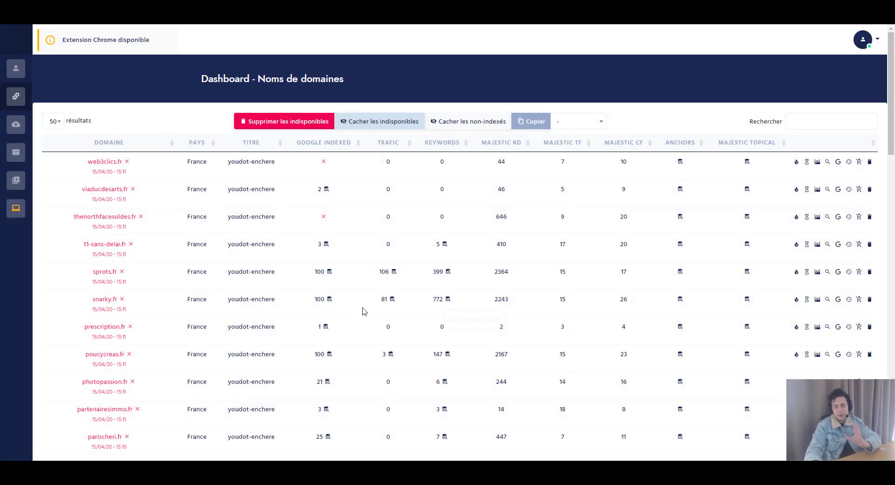
{"action": "left_click", "coordinate": [448, 272]}
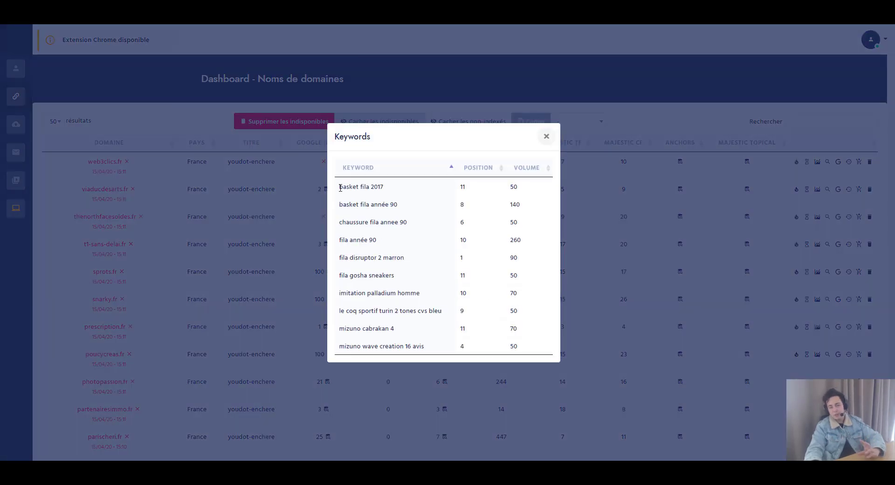
{"action": "left_click_drag", "start_coordinate": [340, 188], "coordinate": [374, 309]}
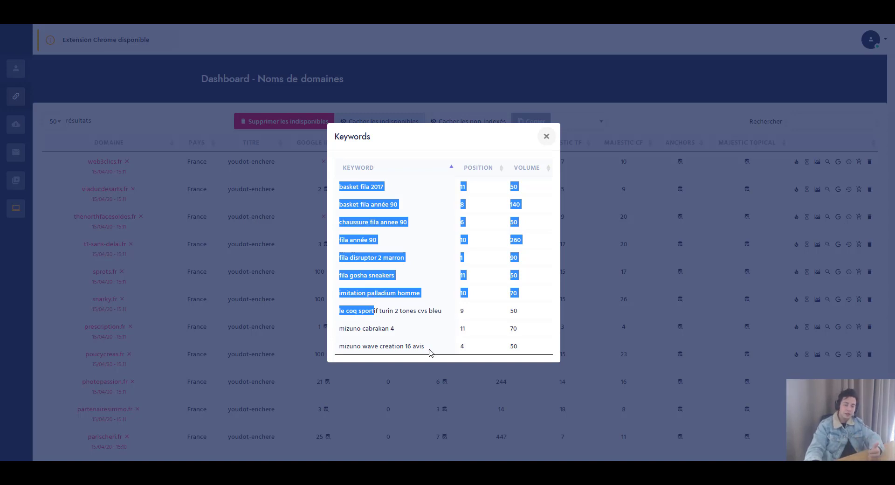
{"action": "left_click", "coordinate": [269, 300]}
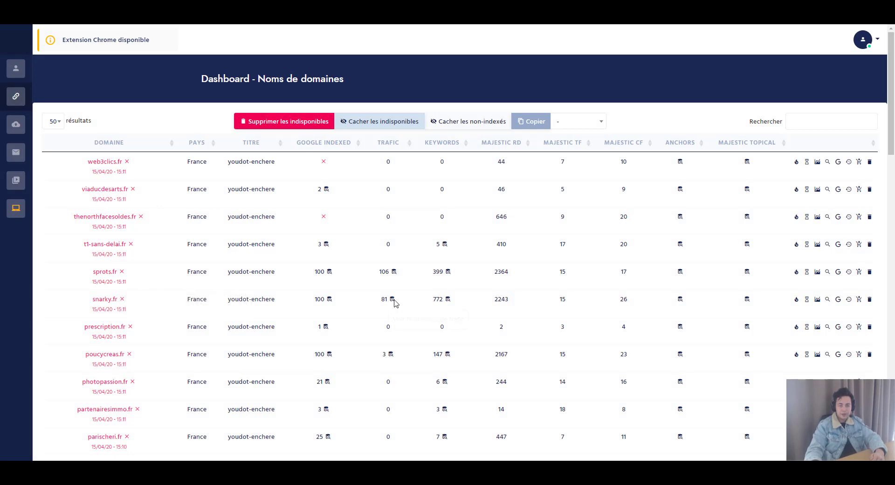
Import the traffic and keyword history of snarky.fr and inspect its chart.
{"action": "left_click", "coordinate": [392, 300]}
{"action": "left_click", "coordinate": [573, 287]}
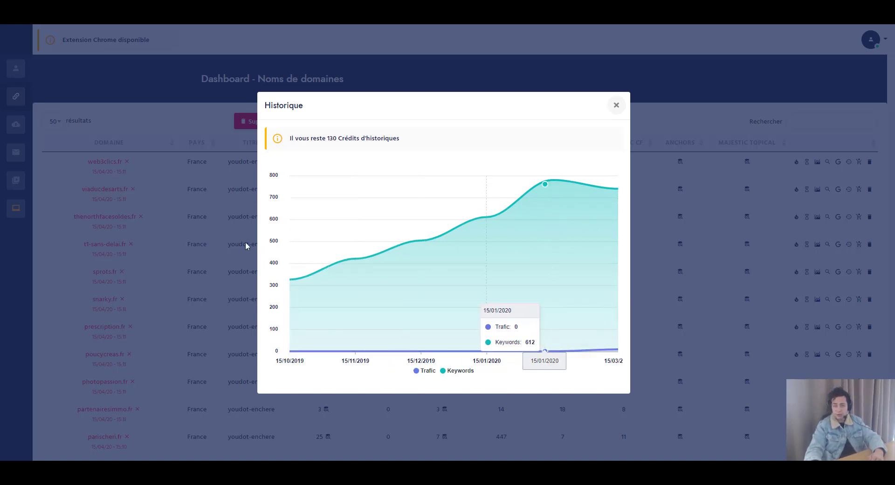
{"action": "left_click", "coordinate": [214, 257]}
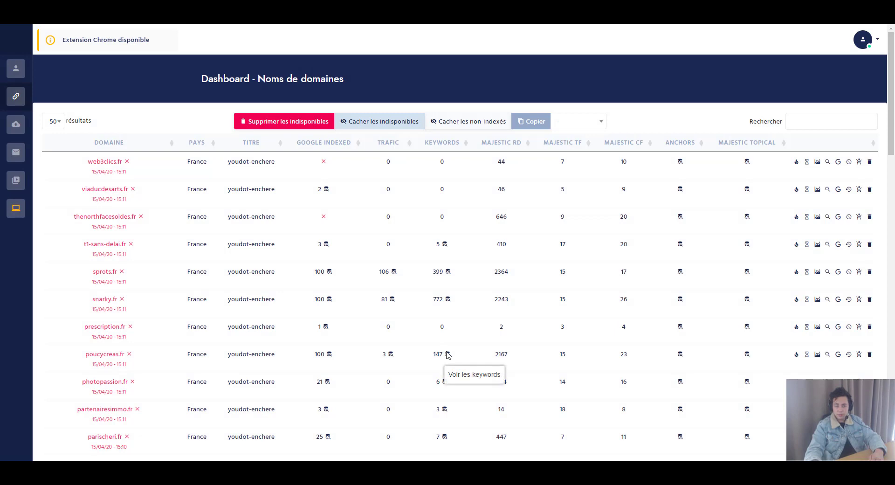
Import the keywords of snarky.fr and look through its indexed URLs.
{"action": "left_click", "coordinate": [448, 298]}
{"action": "left_click", "coordinate": [515, 273]}
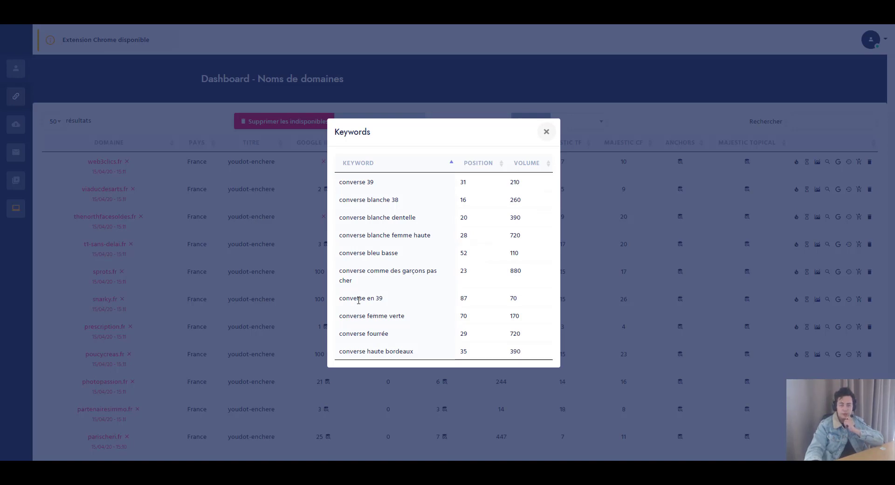
{"action": "left_click", "coordinate": [316, 302]}
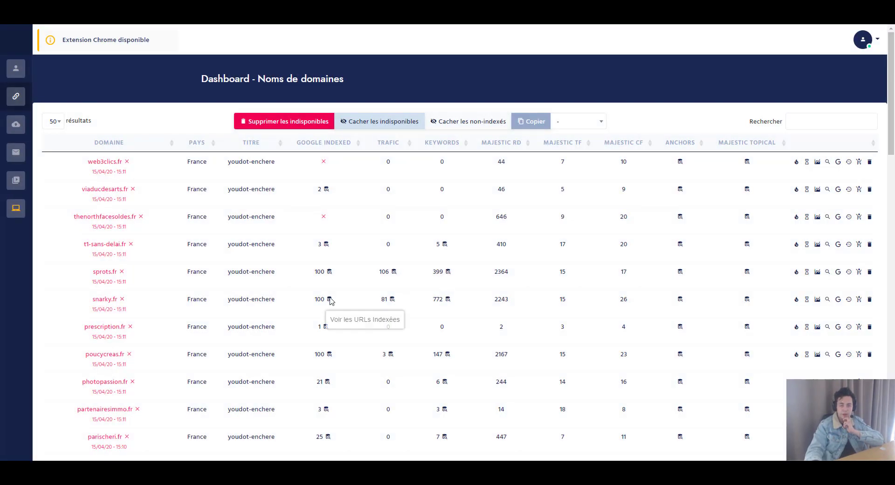
{"action": "left_click", "coordinate": [330, 299]}
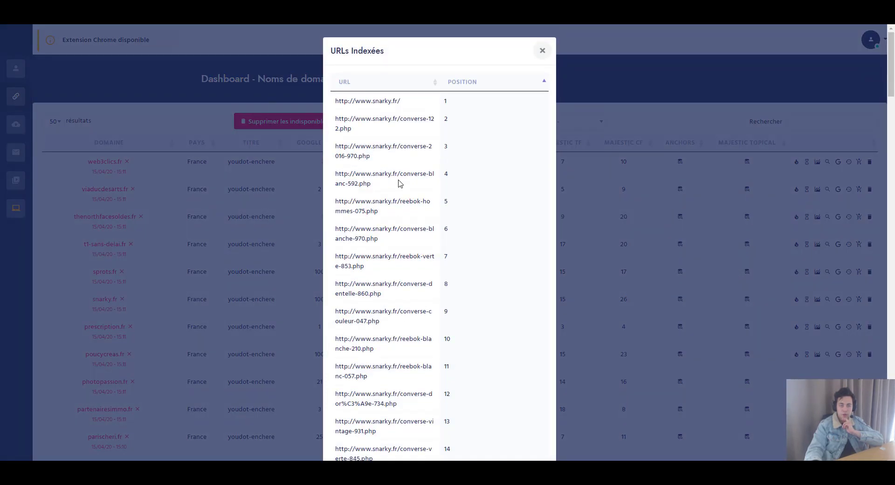
{"action": "left_click", "coordinate": [196, 247]}
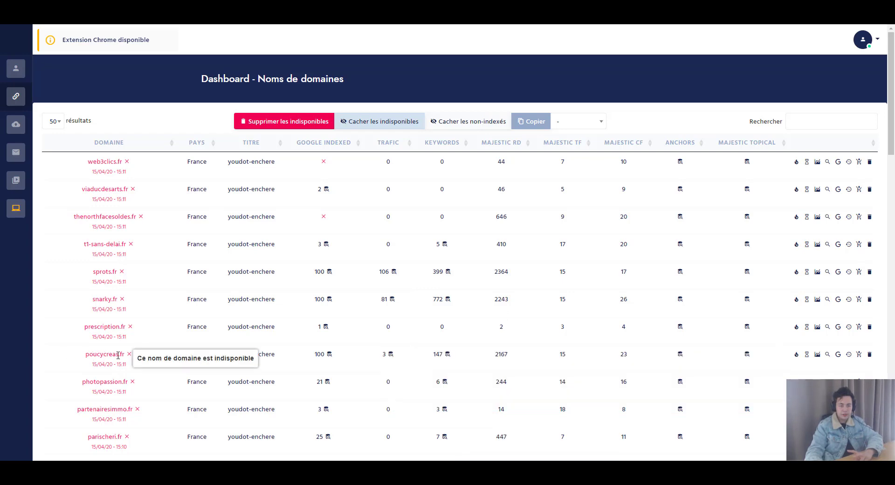
Inspect the indexed URLs and the traffic history of poucycreas.fr.
{"action": "left_click", "coordinate": [329, 354]}
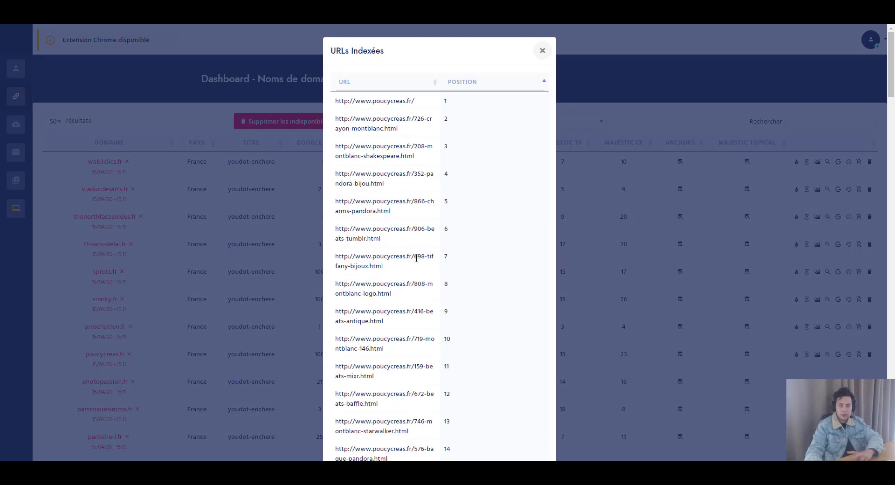
{"action": "left_click_drag", "start_coordinate": [417, 260], "coordinate": [401, 279]}
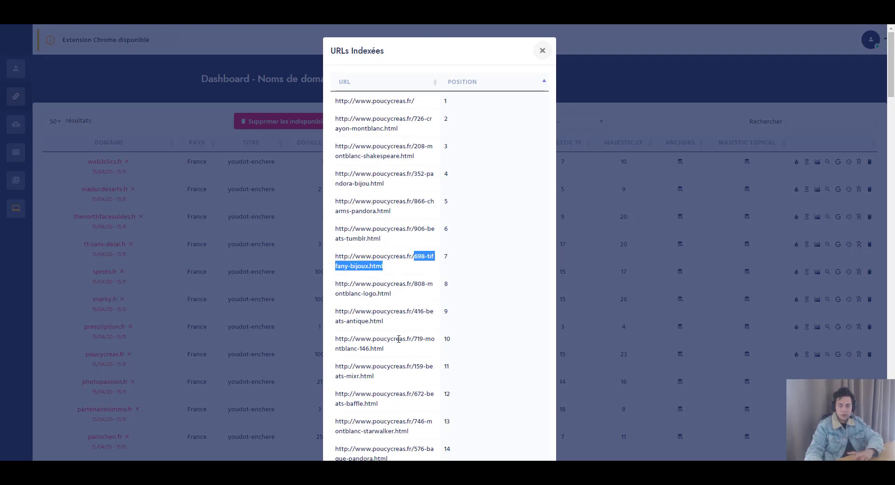
{"action": "left_click", "coordinate": [301, 354]}
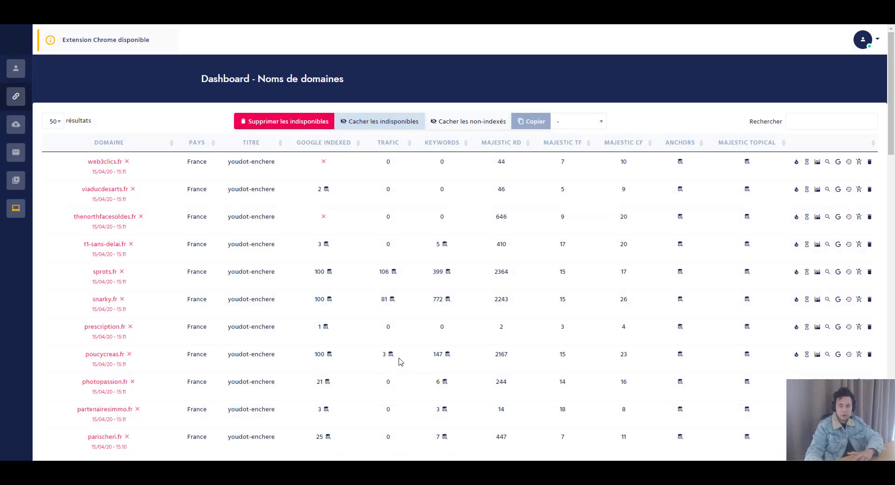
{"action": "left_click", "coordinate": [391, 354]}
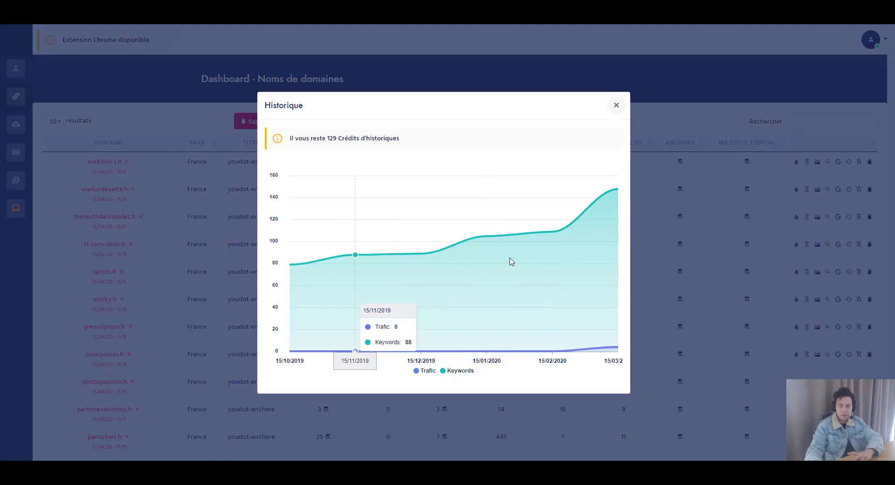
{"action": "left_click", "coordinate": [255, 298]}
Import the keywords of poucycreas.fr and look through them.
{"action": "left_click", "coordinate": [447, 354]}
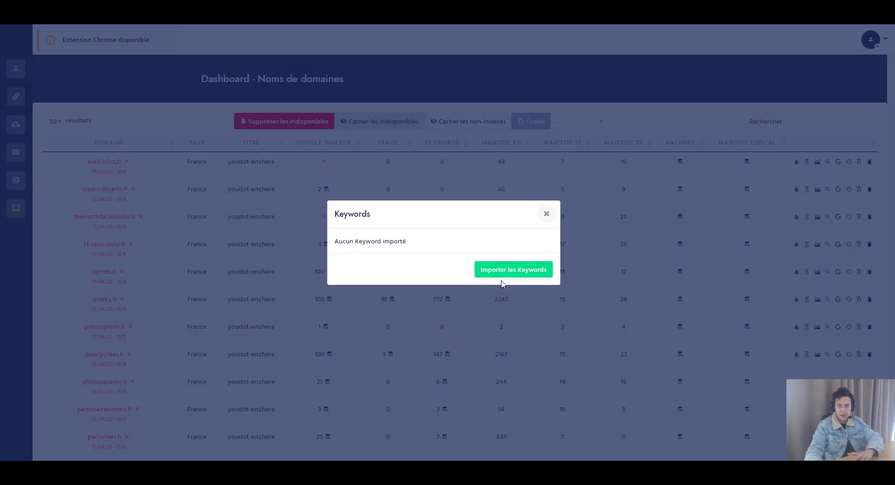
{"action": "left_click", "coordinate": [507, 269]}
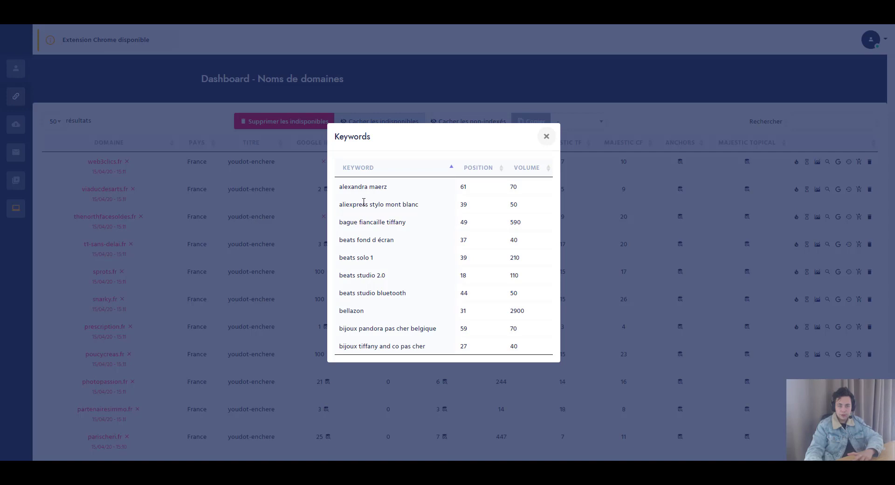
{"action": "left_click", "coordinate": [308, 402]}
In Youdot, show the Précommandes domain list and dismiss the pop-up about the unused domain.
{"action": "scroll", "coordinate": [371, 323], "scroll_direction": "down", "scroll_amount": 1}
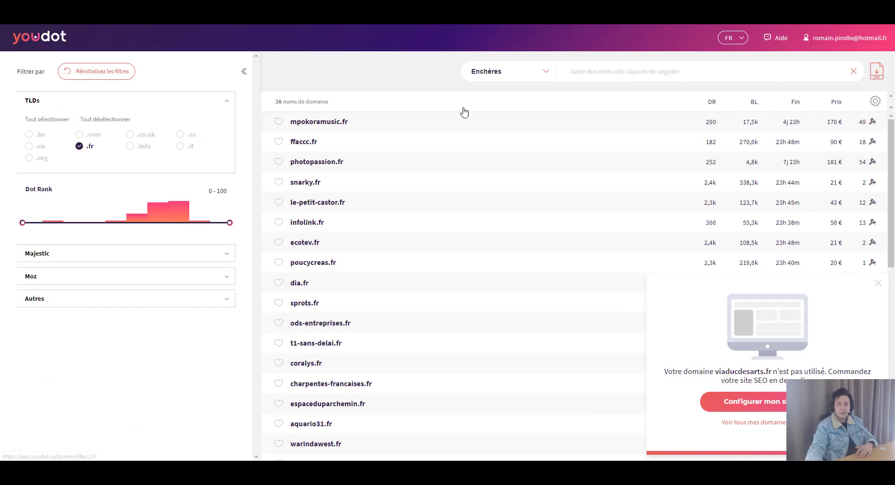
{"action": "left_click", "coordinate": [500, 72]}
{"action": "left_click", "coordinate": [504, 96]}
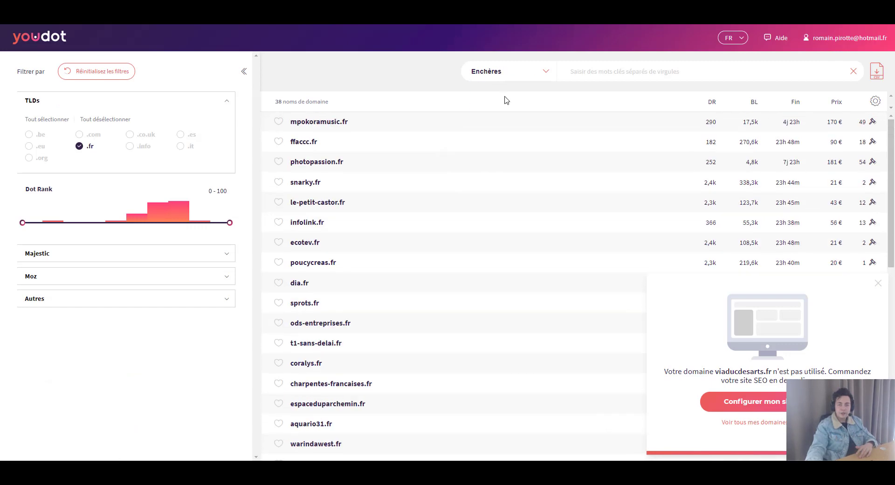
{"action": "left_click", "coordinate": [501, 76]}
{"action": "left_click", "coordinate": [503, 87]}
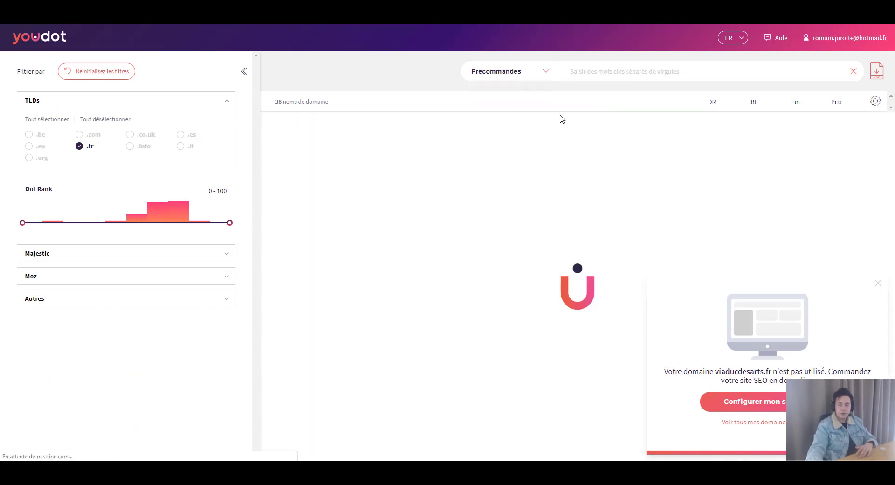
{"action": "left_click", "coordinate": [878, 283]}
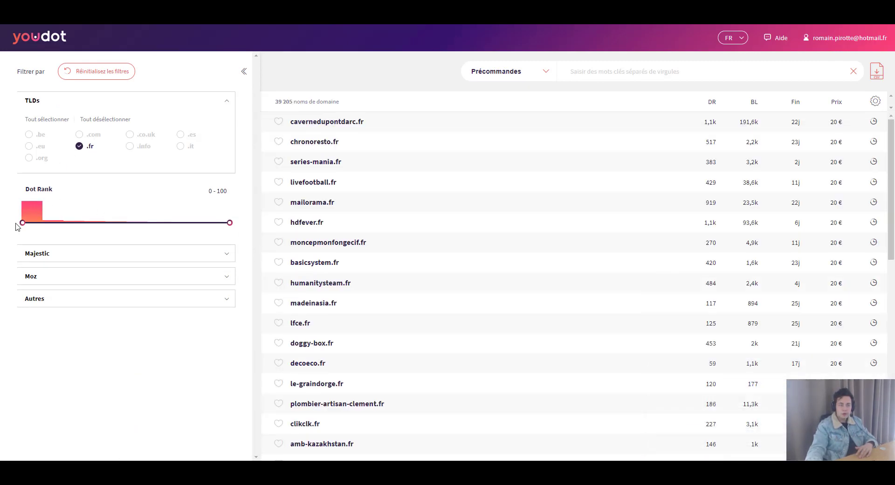
Filter the .fr pre-order domains to a Dot Rank of 20 to 100 and sort them by earliest end date.
{"action": "left_click_drag", "start_coordinate": [22, 222], "coordinate": [64, 223]}
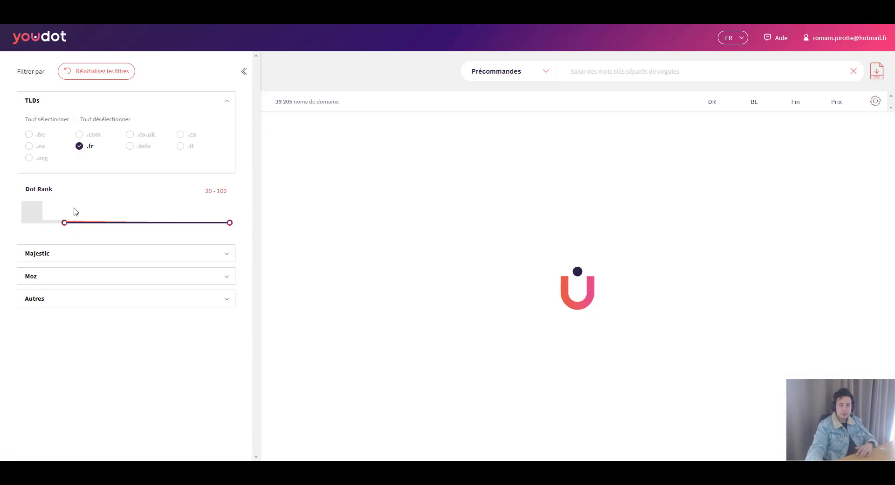
{"action": "left_click", "coordinate": [793, 102]}
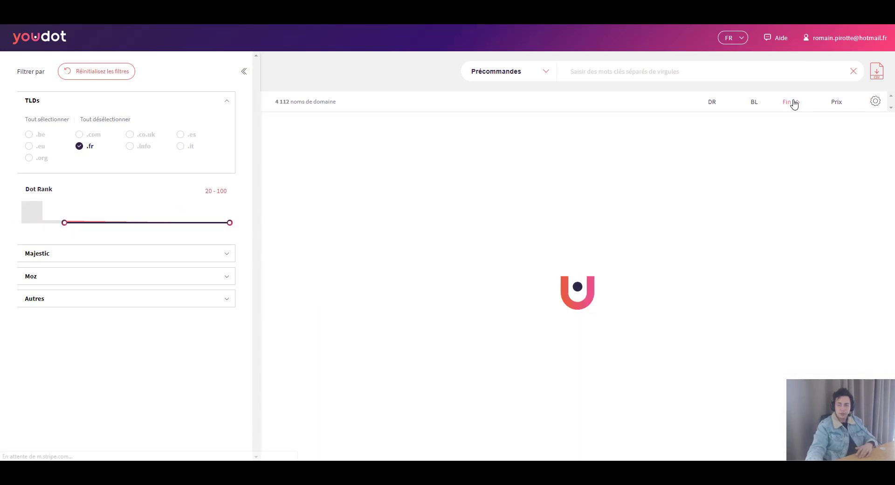
Browse the loaded pre-order domains, then select and copy the rows starting from the top of the list.
{"action": "scroll", "coordinate": [307, 150], "scroll_direction": "down", "scroll_amount": 5}
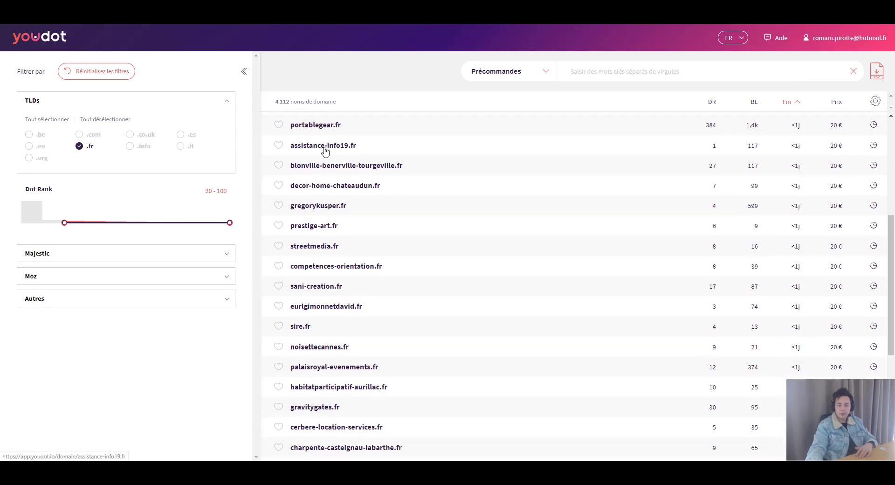
{"action": "scroll", "coordinate": [325, 151], "scroll_direction": "down", "scroll_amount": 5}
{"action": "scroll", "coordinate": [392, 166], "scroll_direction": "up", "scroll_amount": 9}
{"action": "scroll", "coordinate": [391, 156], "scroll_direction": "down", "scroll_amount": 12}
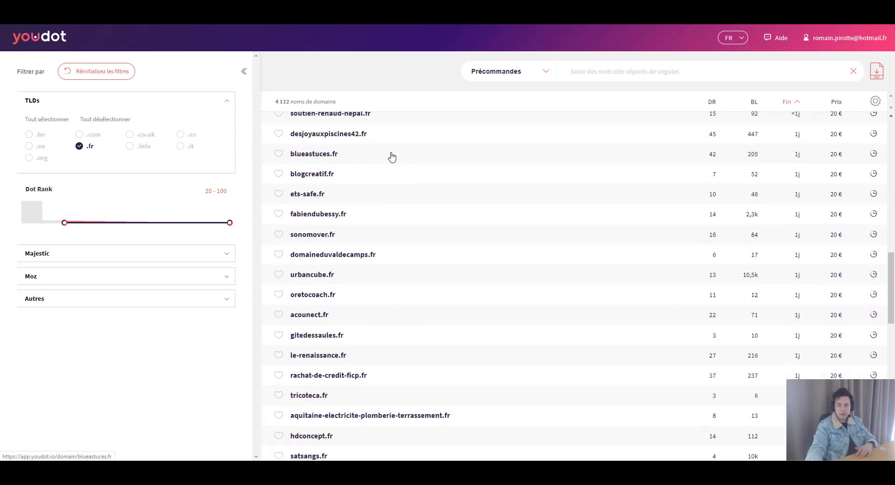
{"action": "scroll", "coordinate": [391, 156], "scroll_direction": "up", "scroll_amount": 12}
{"action": "left_click_drag", "start_coordinate": [281, 111], "coordinate": [405, 425]}
{"action": "scroll", "coordinate": [326, 196], "scroll_direction": "down", "scroll_amount": 5}
{"action": "scroll", "coordinate": [365, 306], "scroll_direction": "down", "scroll_amount": 10}
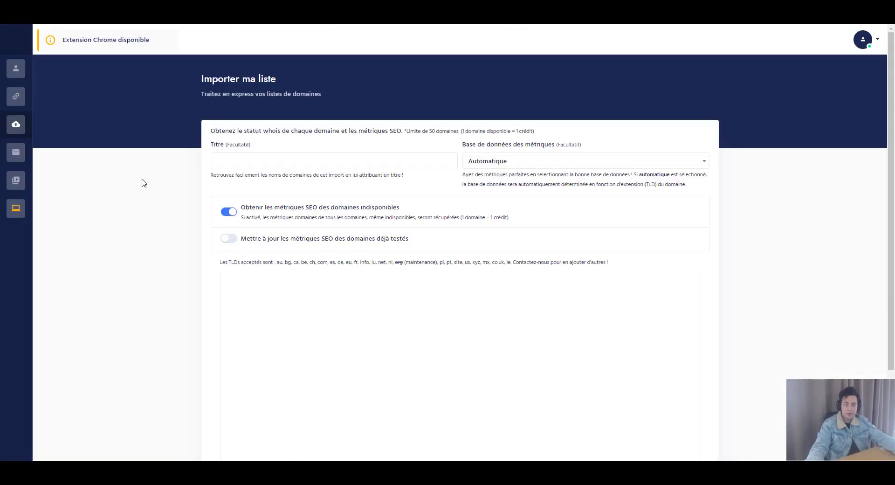
Switch to the BlackHat.Money list import page and paste the copied Youdot rows into the domain list.
{"action": "mouse_move", "coordinate": [49, 132]}
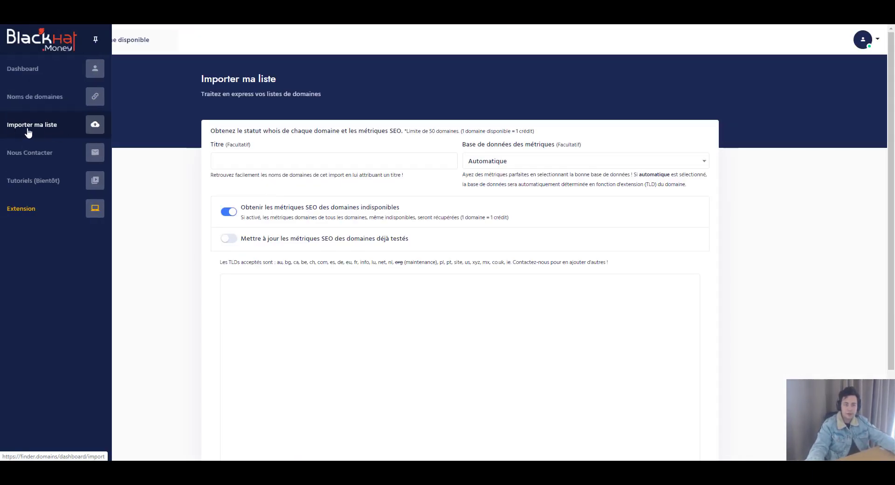
{"action": "left_click", "coordinate": [407, 314]}
{"action": "key", "text": "ctrl+v"}
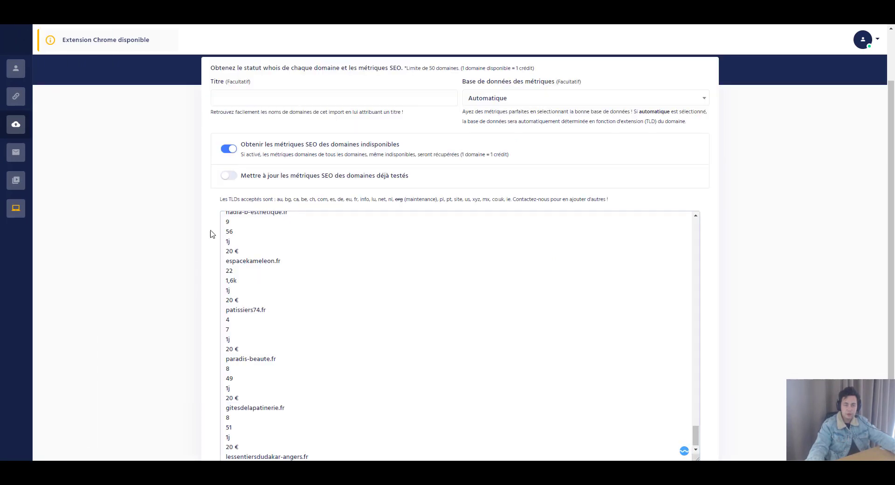
Enable updating SEO metrics for already tested domains and title the import youdot-15/04-precommande.
{"action": "scroll", "coordinate": [210, 233], "scroll_direction": "up", "scroll_amount": 2}
{"action": "left_click", "coordinate": [229, 239]}
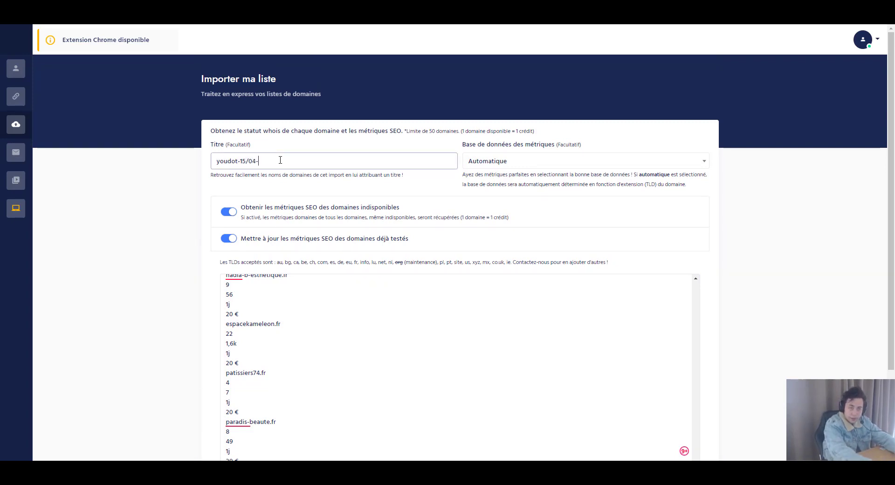
{"action": "type", "text": "nde"}
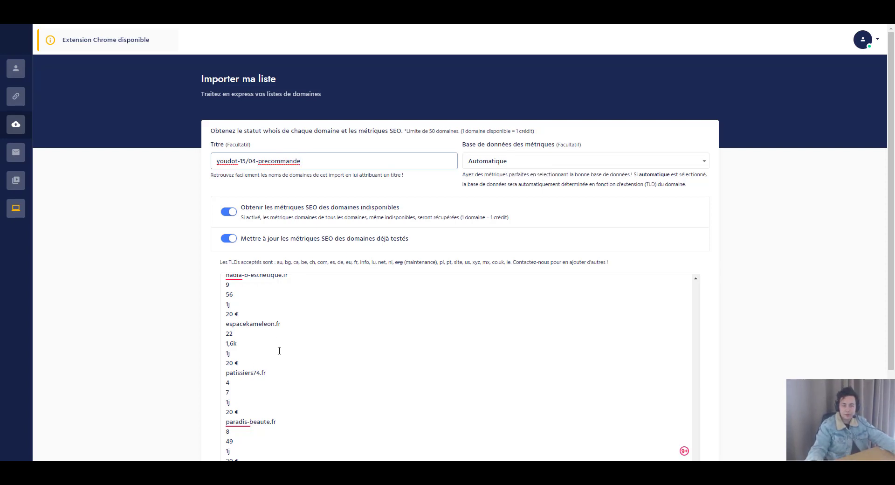
Process the pasted list and check through the tested domain names offered for import.
{"action": "double_click", "coordinate": [278, 323]}
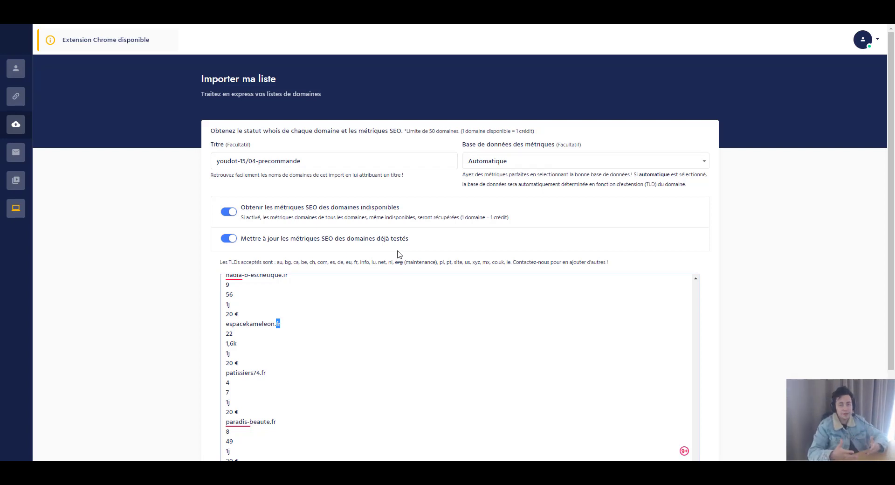
{"action": "scroll", "coordinate": [298, 290], "scroll_direction": "down", "scroll_amount": 2}
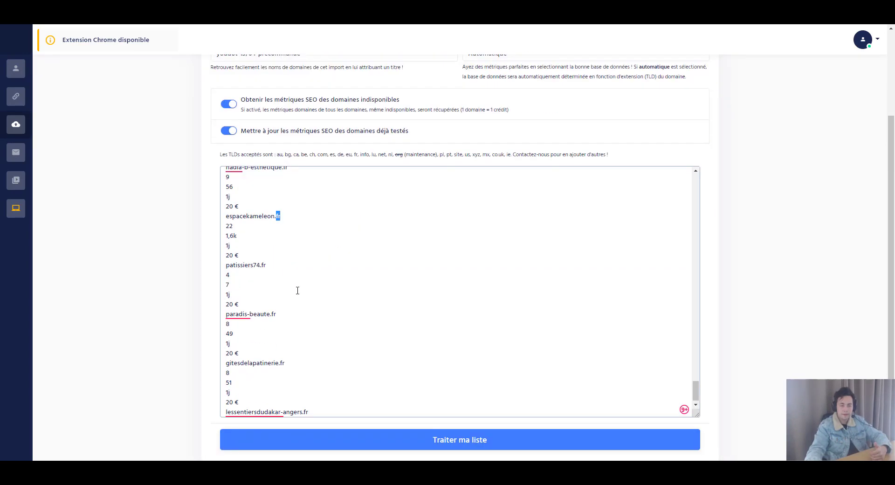
{"action": "left_click", "coordinate": [328, 443]}
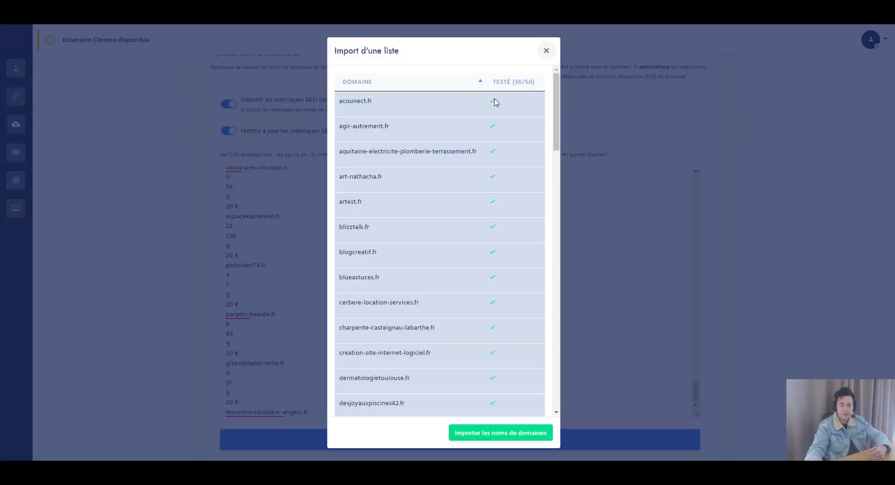
{"action": "scroll", "coordinate": [484, 140], "scroll_direction": "down", "scroll_amount": 10}
{"action": "scroll", "coordinate": [480, 160], "scroll_direction": "down", "scroll_amount": 8}
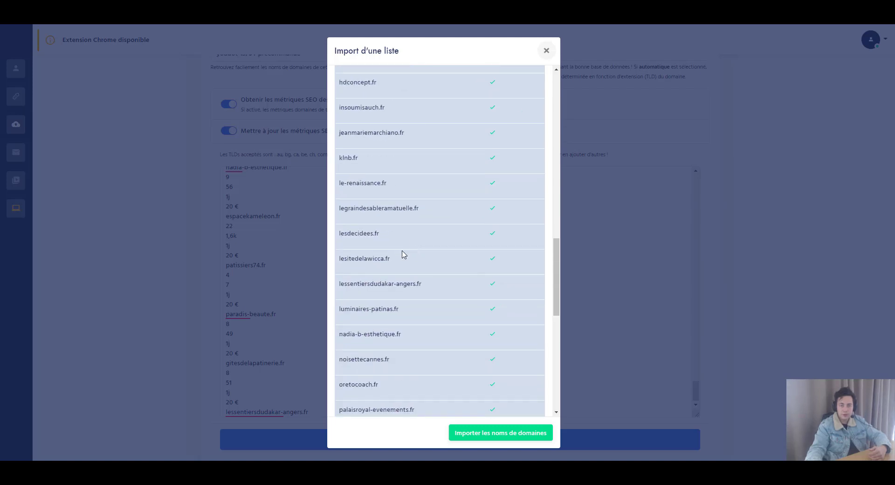
Import the checked domain names, then switch to Youdot and look further through the pre-order list.
{"action": "left_click", "coordinate": [473, 436]}
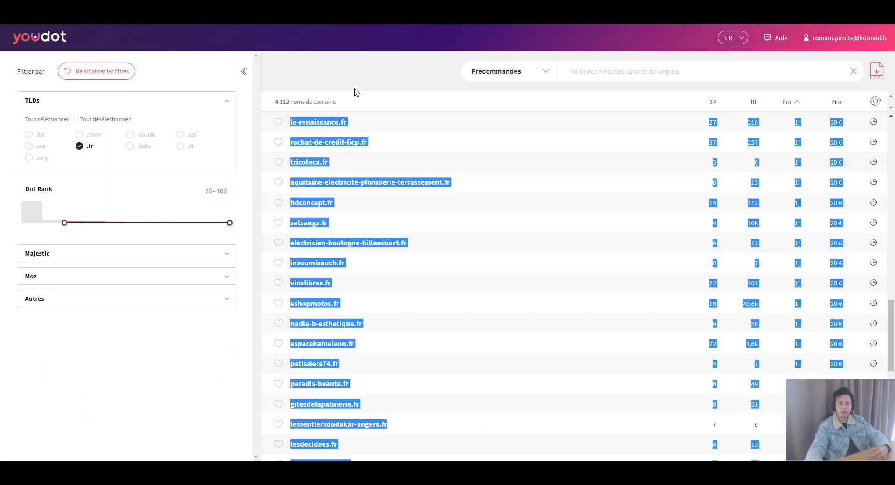
{"action": "scroll", "coordinate": [439, 279], "scroll_direction": "down", "scroll_amount": 10}
{"action": "scroll", "coordinate": [430, 289], "scroll_direction": "down", "scroll_amount": 7}
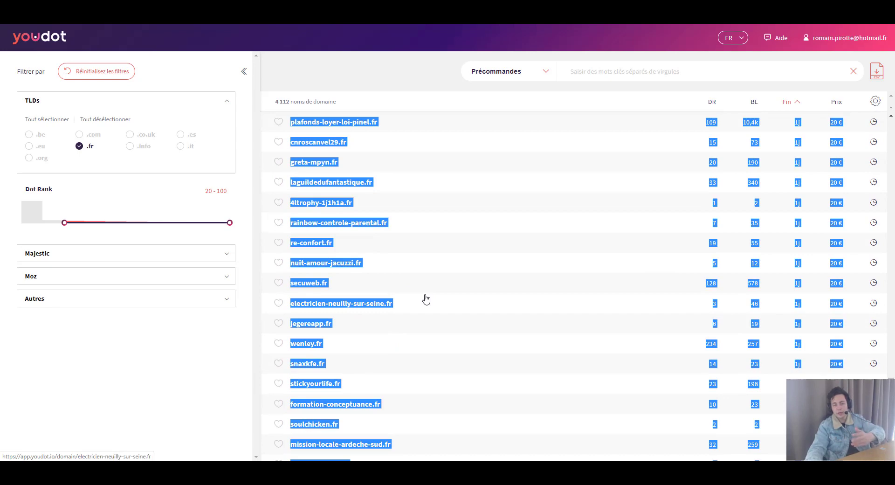
{"action": "scroll", "coordinate": [426, 299], "scroll_direction": "down", "scroll_amount": 3}
{"action": "scroll", "coordinate": [425, 299], "scroll_direction": "down", "scroll_amount": 15}
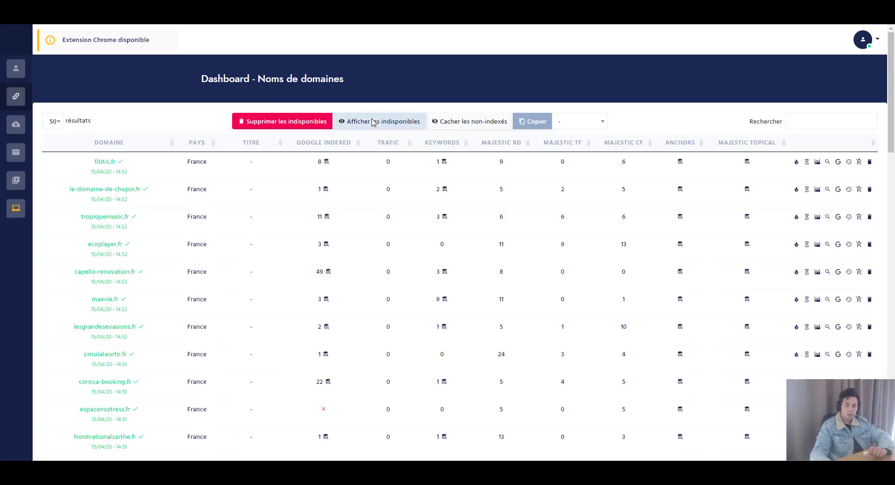
Show the unavailable domains on the BlackHat.Money dashboard and check the title of the imported rows.
{"action": "left_click", "coordinate": [373, 122]}
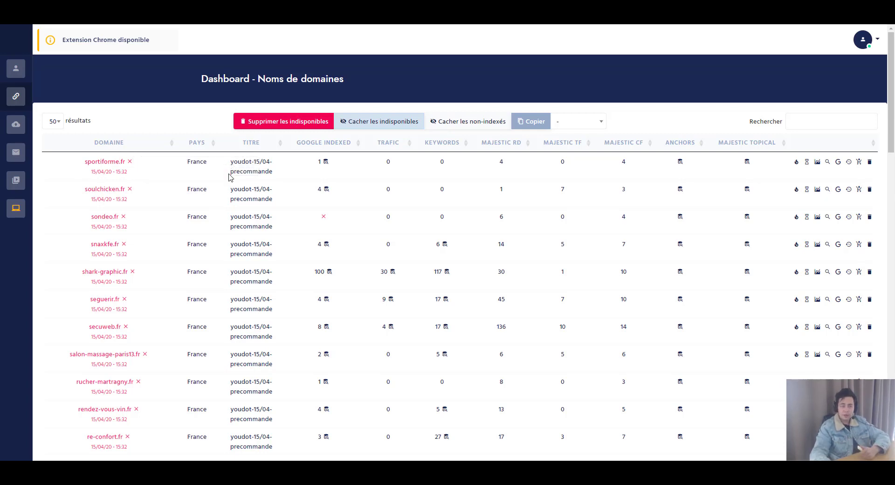
{"action": "left_click_drag", "start_coordinate": [230, 166], "coordinate": [267, 168]}
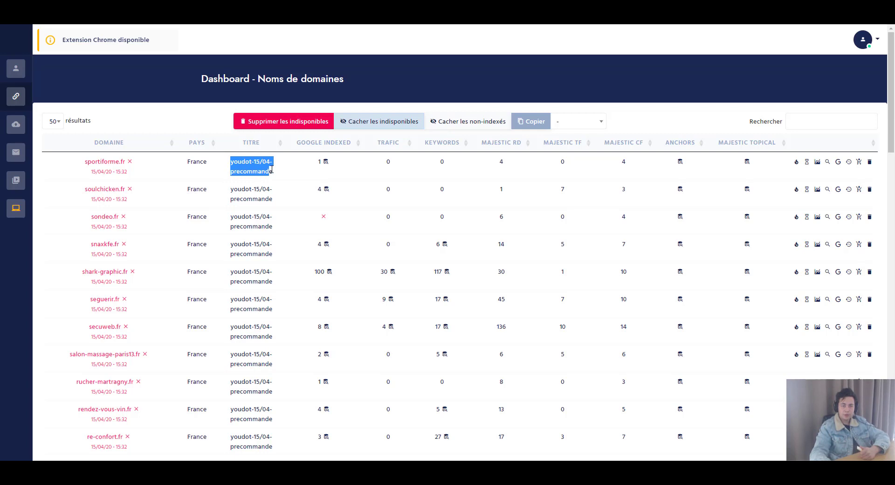
{"action": "right_click", "coordinate": [326, 180]}
{"action": "left_click", "coordinate": [401, 172]}
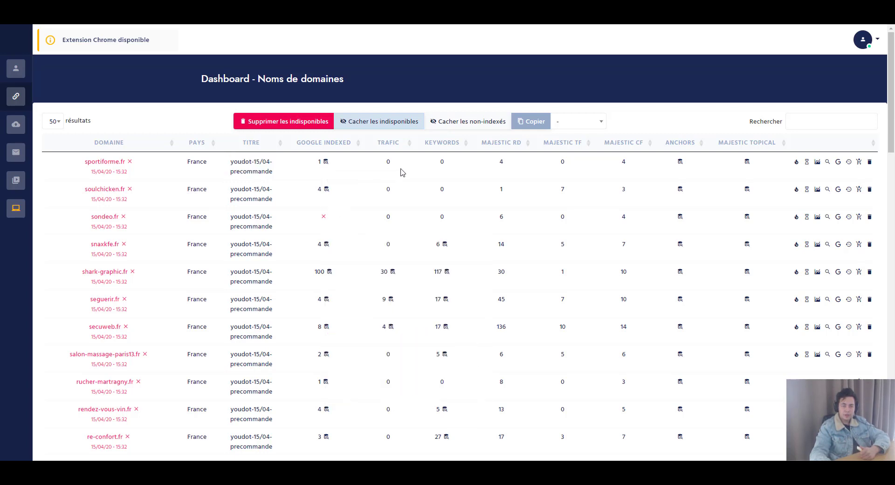
{"action": "scroll", "coordinate": [393, 278], "scroll_direction": "down", "scroll_amount": 1}
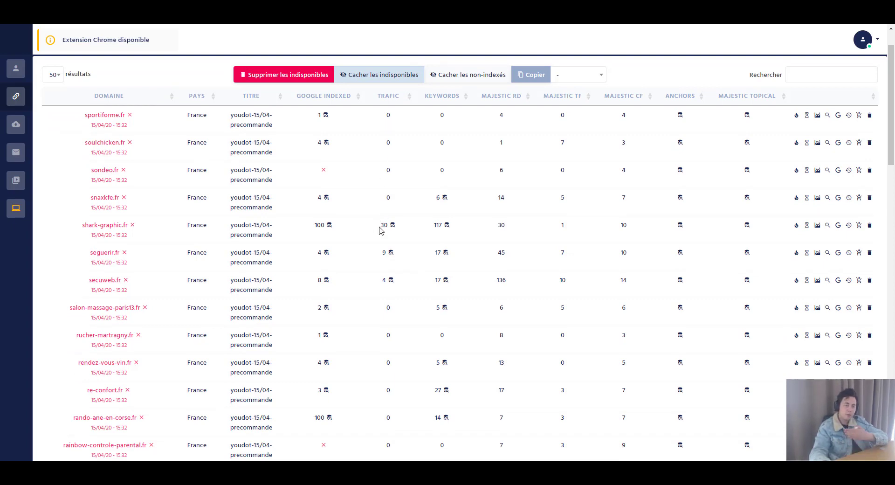
View the traffic and keyword history of seguerir.fr, checking the latest month on the chart.
{"action": "mouse_move", "coordinate": [90, 231]}
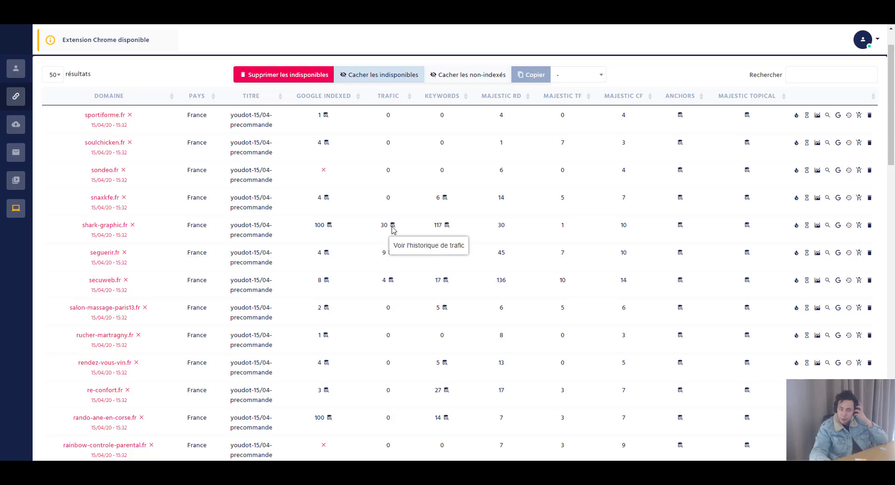
{"action": "left_click", "coordinate": [391, 253]}
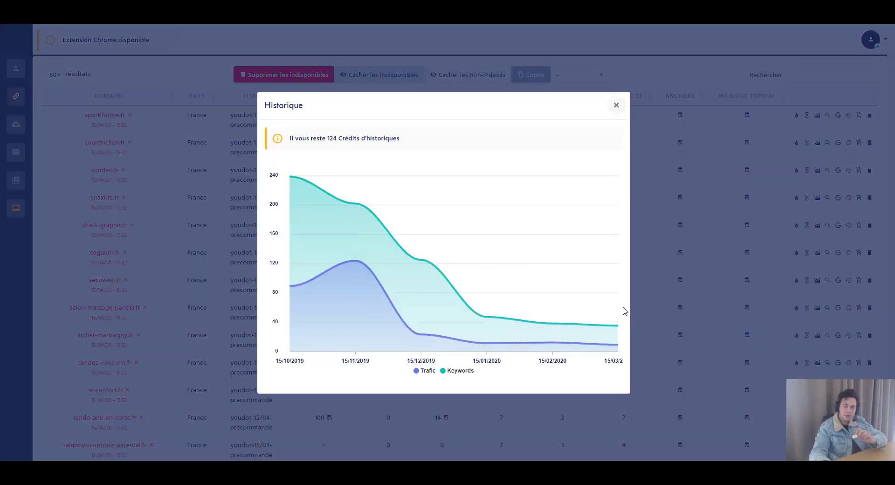
{"action": "mouse_move", "coordinate": [614, 313]}
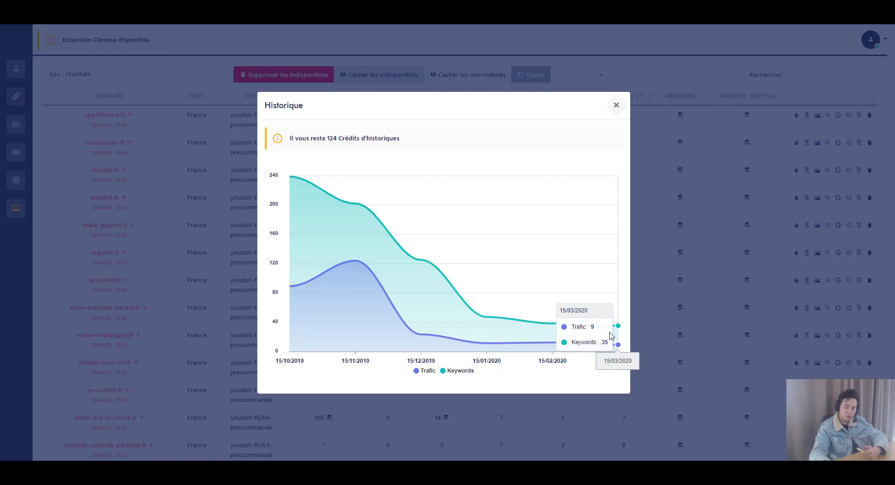
{"action": "left_click", "coordinate": [416, 406]}
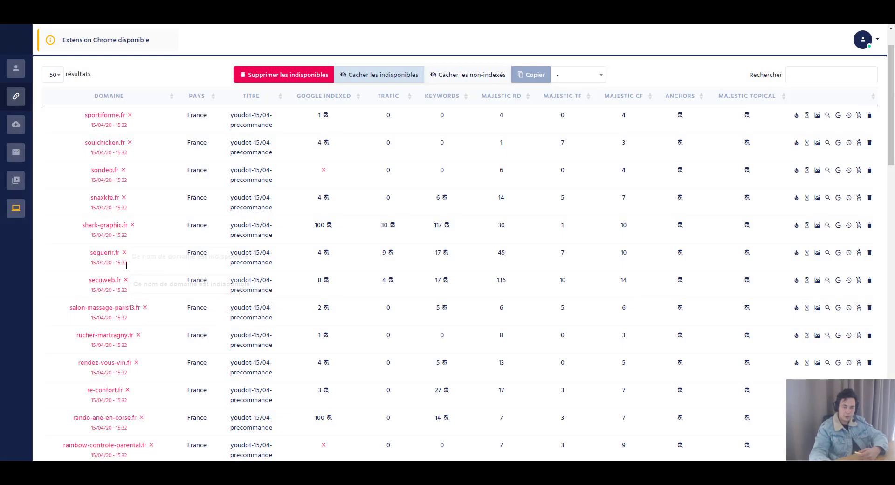
Review the URLs indexed by Google for seguerir.fr.
{"action": "left_click", "coordinate": [326, 253]}
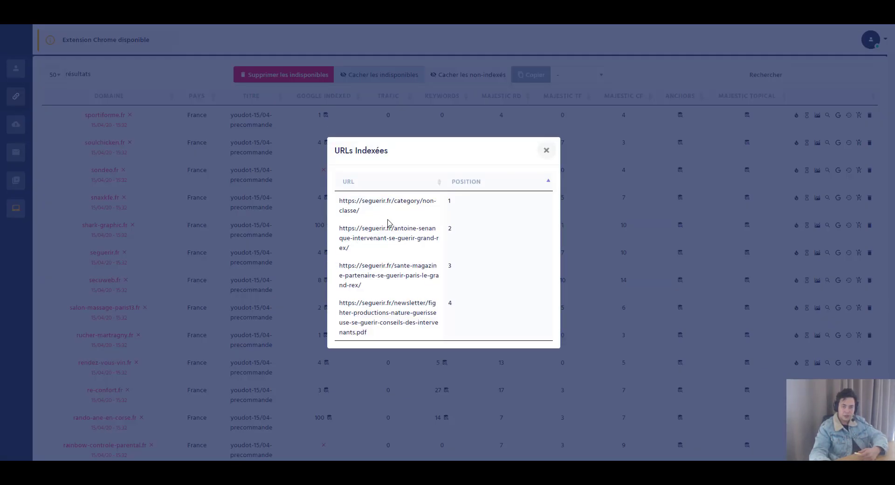
{"action": "left_click_drag", "start_coordinate": [398, 228], "coordinate": [393, 266]}
{"action": "left_click", "coordinate": [367, 291]}
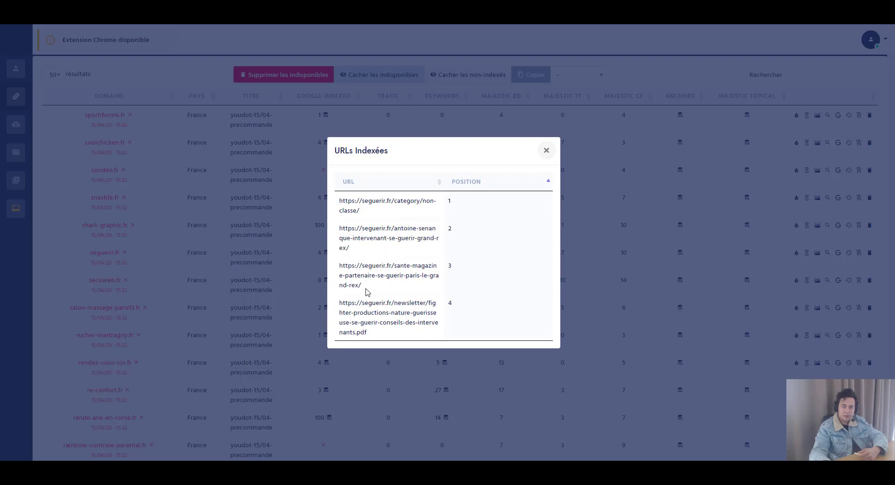
{"action": "left_click", "coordinate": [302, 272]}
{"action": "left_click", "coordinate": [328, 253]}
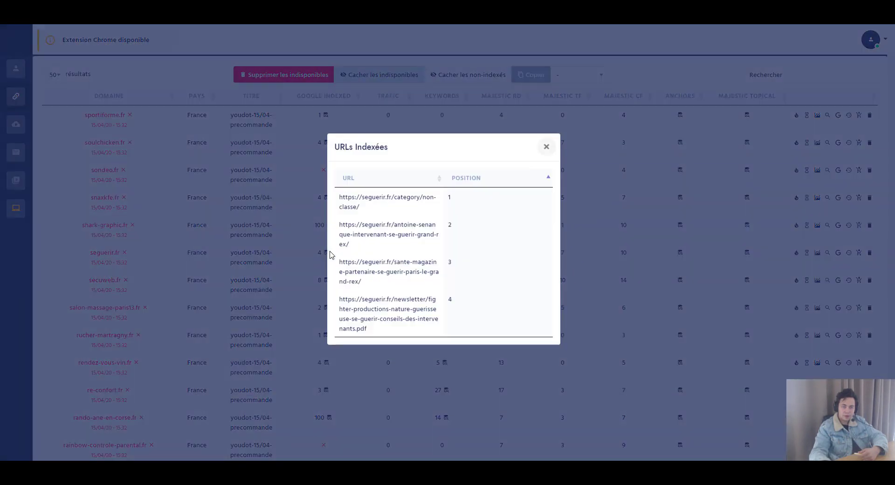
{"action": "left_click", "coordinate": [321, 253]}
Review the keywords seguerir.fr ranks for, along with their positions and volumes.
{"action": "left_click", "coordinate": [444, 253]}
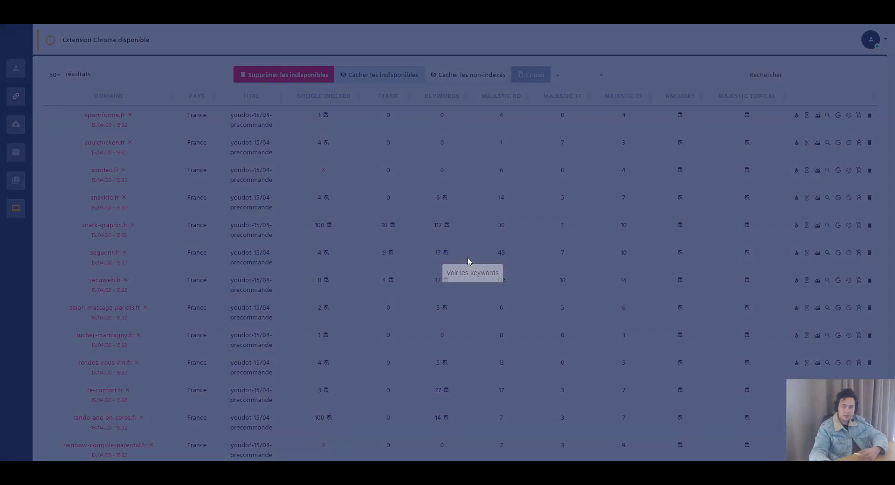
{"action": "left_click_drag", "start_coordinate": [382, 350], "coordinate": [360, 221]}
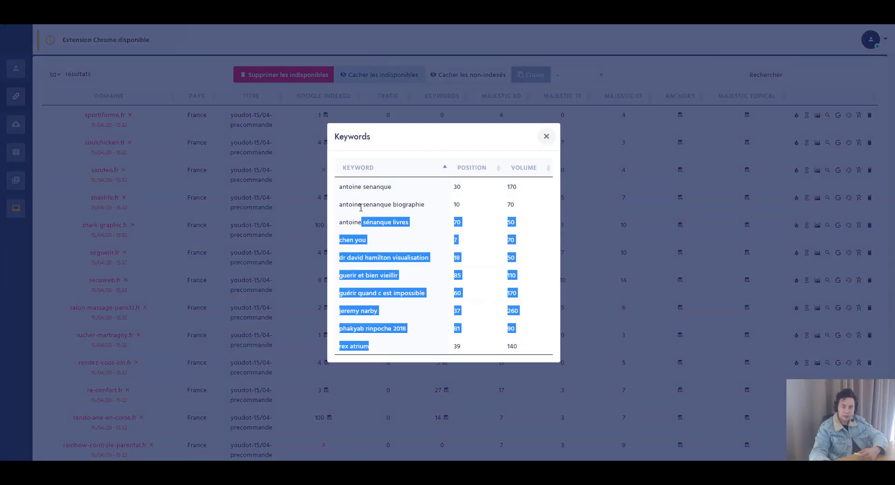
{"action": "left_click_drag", "start_coordinate": [345, 186], "coordinate": [390, 241]}
{"action": "left_click", "coordinate": [358, 250]}
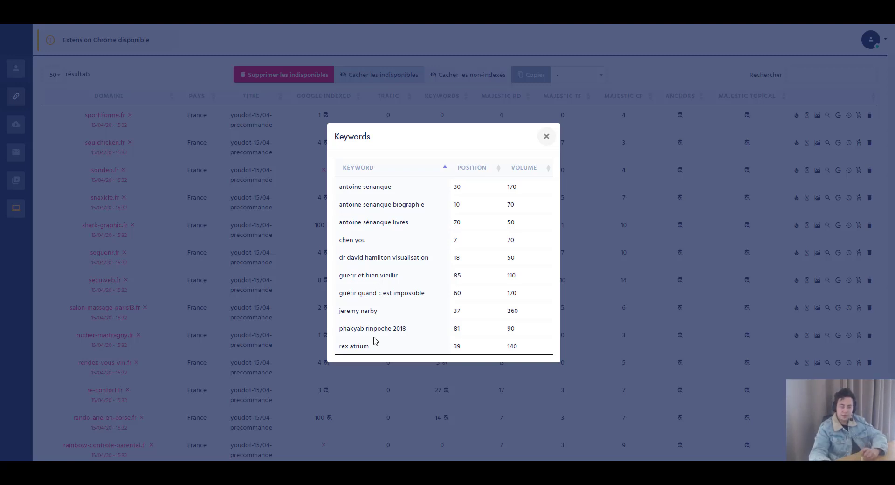
{"action": "left_click", "coordinate": [306, 265]}
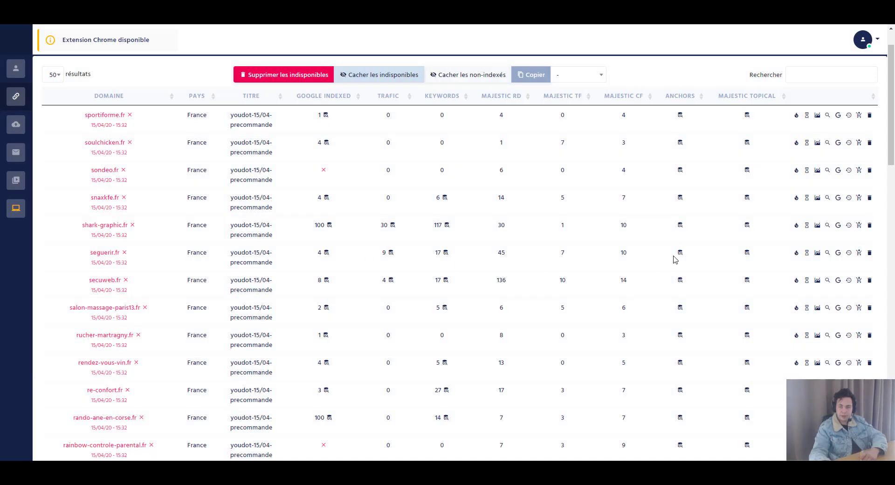
Check the backlink anchors of seguerir.fr.
{"action": "left_click", "coordinate": [679, 253]}
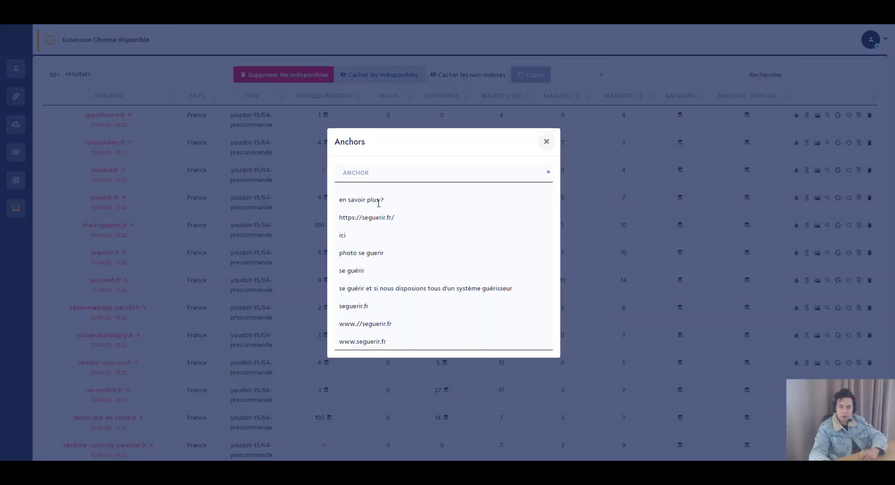
{"action": "left_click_drag", "start_coordinate": [379, 204], "coordinate": [412, 323]}
{"action": "left_click", "coordinate": [657, 258]}
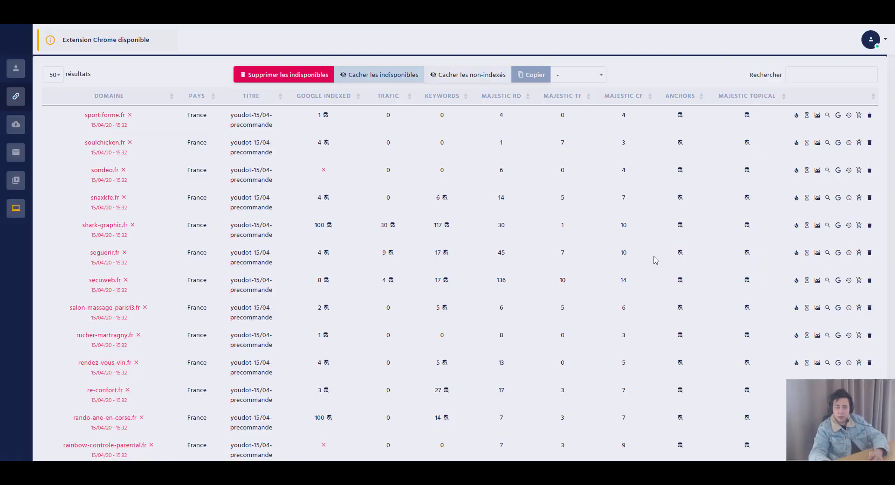
Copy the domain name seguerir.fr, search for it in Youdot's pre-orders and open its detail page.
{"action": "left_click", "coordinate": [115, 252]}
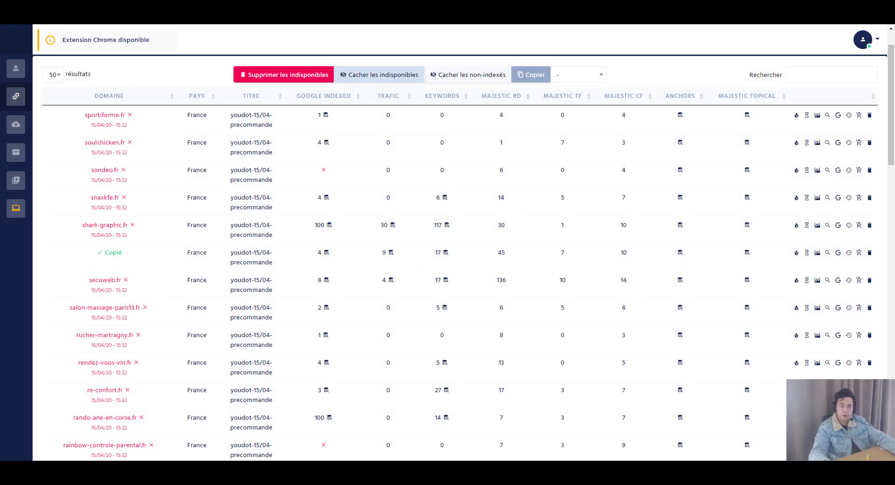
{"action": "left_click", "coordinate": [335, 4]}
{"action": "left_click", "coordinate": [591, 71]}
{"action": "type", "text": "seguerir.fr"}
{"action": "type", "text": "$"}
{"action": "key", "text": "Return"}
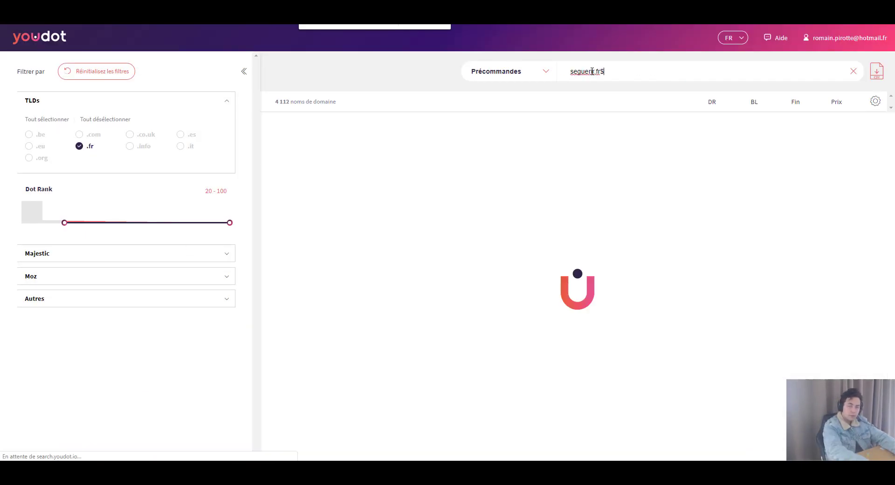
{"action": "key", "text": "BackSpace"}
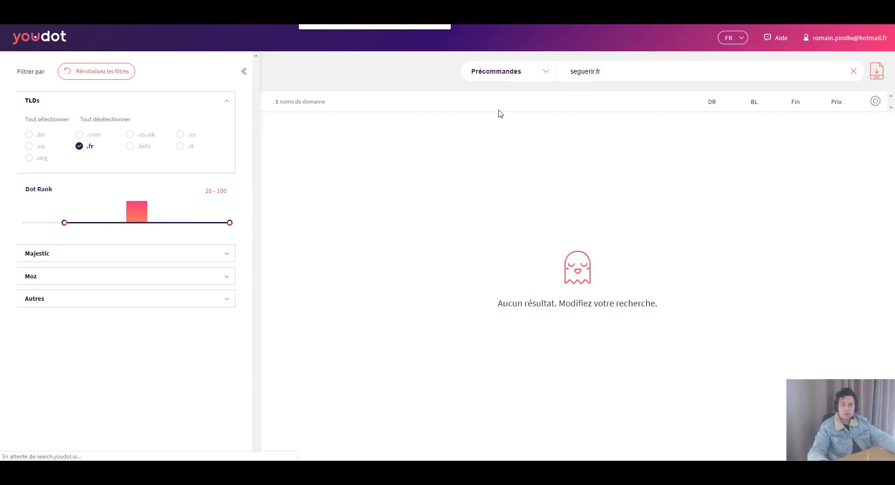
{"action": "key", "text": "Return"}
{"action": "left_click", "coordinate": [322, 131]}
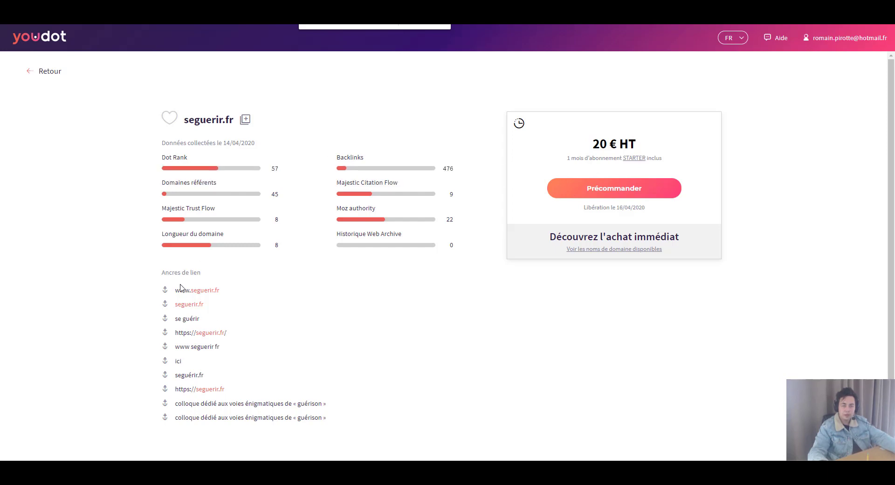
Examine the SEO metrics and link anchors on the seguerir.fr detail page.
{"action": "scroll", "coordinate": [180, 322], "scroll_direction": "down", "scroll_amount": 1}
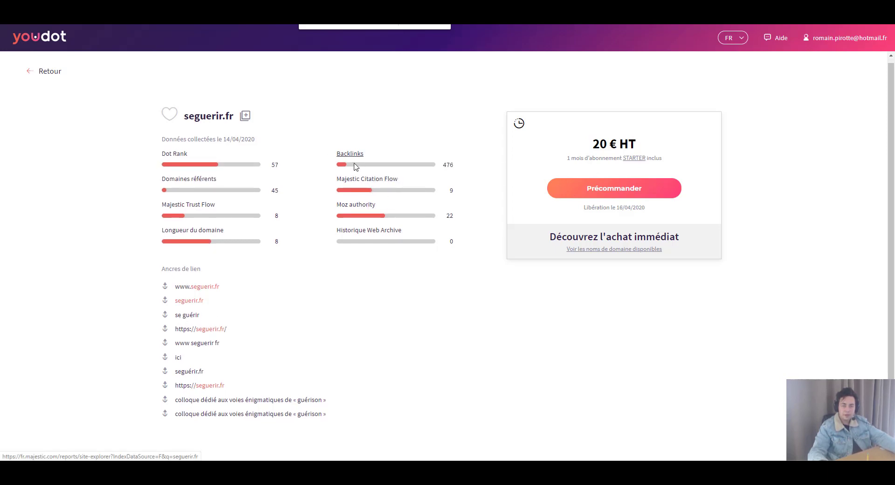
{"action": "left_click_drag", "start_coordinate": [210, 185], "coordinate": [318, 113]}
{"action": "left_click", "coordinate": [318, 113]}
Switch back to the BlackHat.Money dashboard, then import and view the traffic history of secuweb.fr.
{"action": "left_click", "coordinate": [255, 15]}
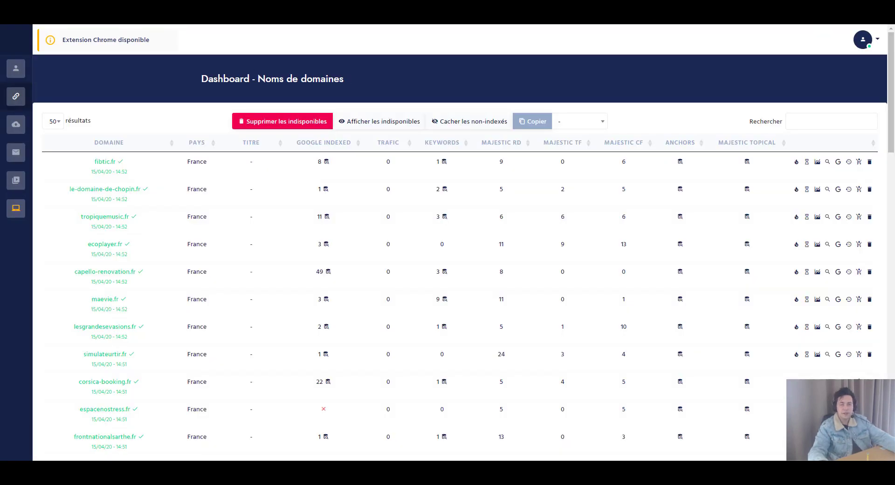
{"action": "left_click", "coordinate": [303, 15]}
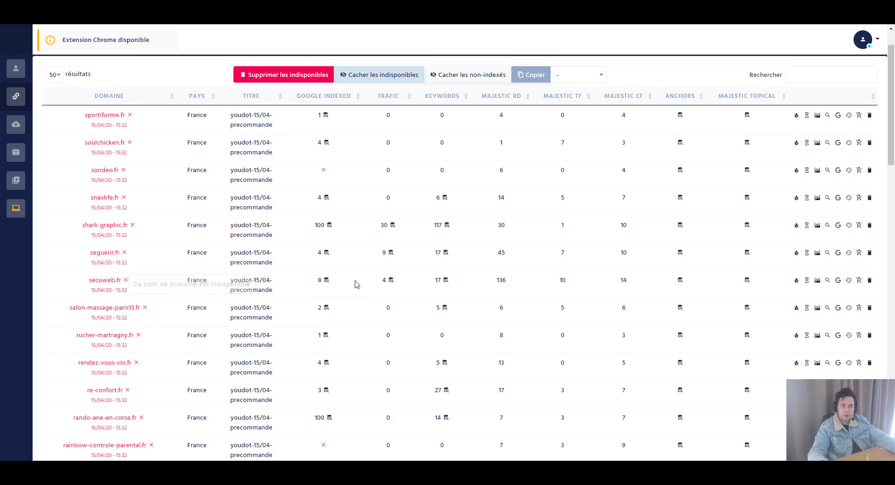
{"action": "left_click", "coordinate": [395, 281]}
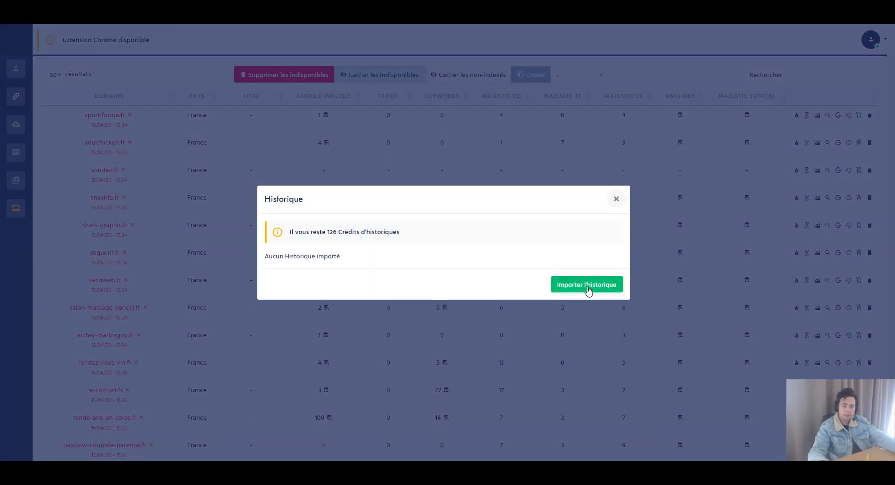
{"action": "left_click", "coordinate": [588, 288]}
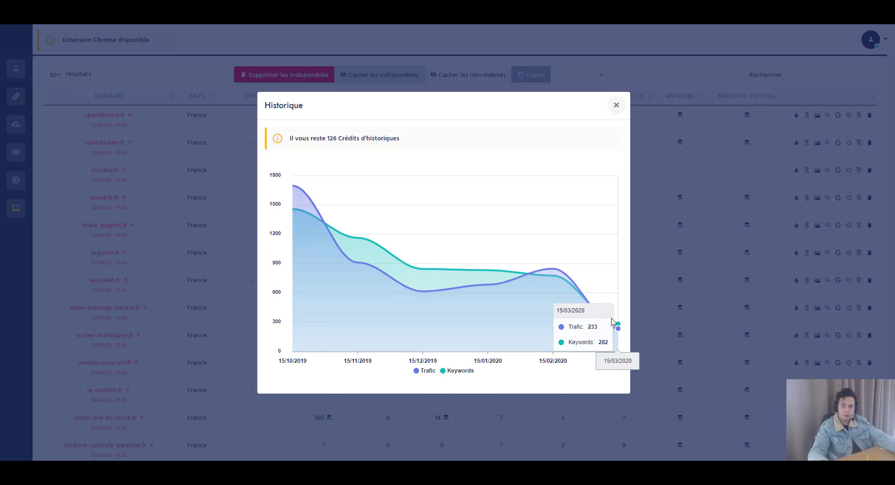
{"action": "left_click", "coordinate": [479, 401]}
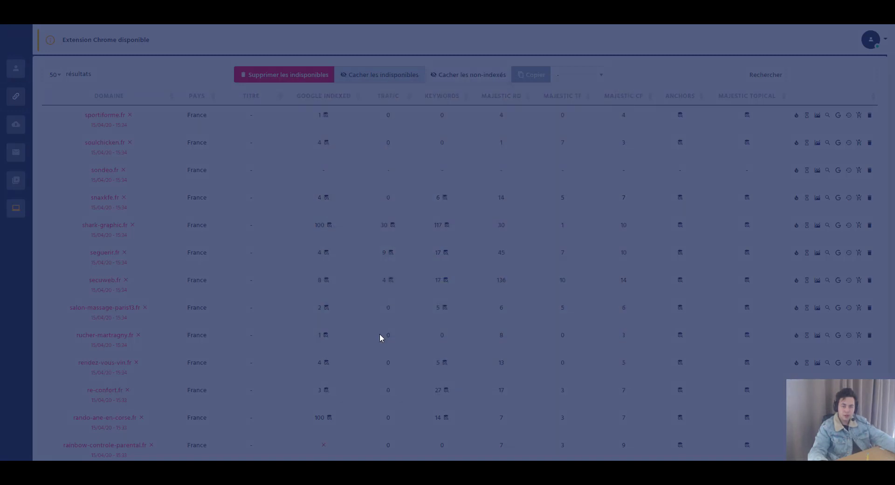
{"action": "left_click", "coordinate": [391, 282]}
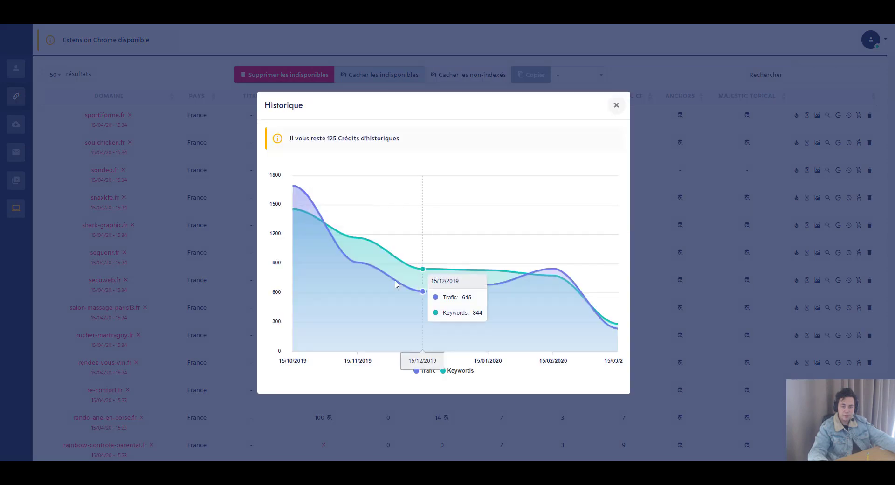
{"action": "left_click", "coordinate": [694, 229]}
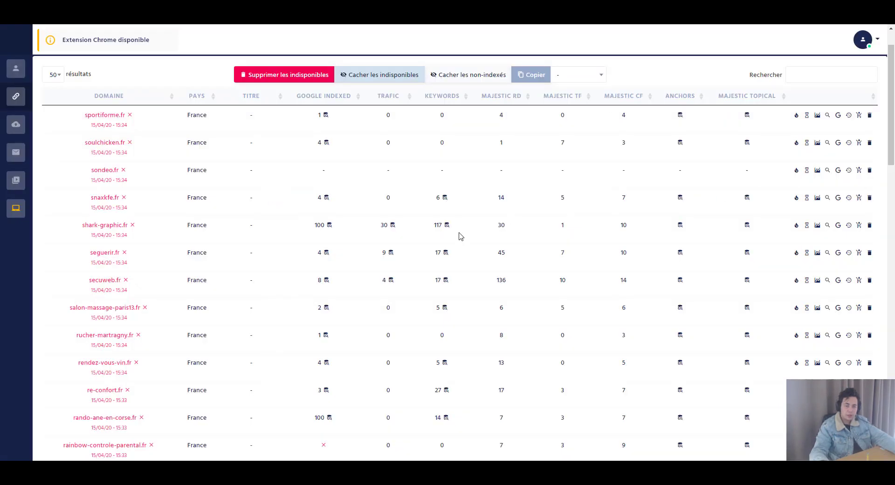
Reopen the traffic history of secuweb.fr and compare it with the domain's traffic curve in SEObserver.
{"action": "left_click", "coordinate": [391, 280]}
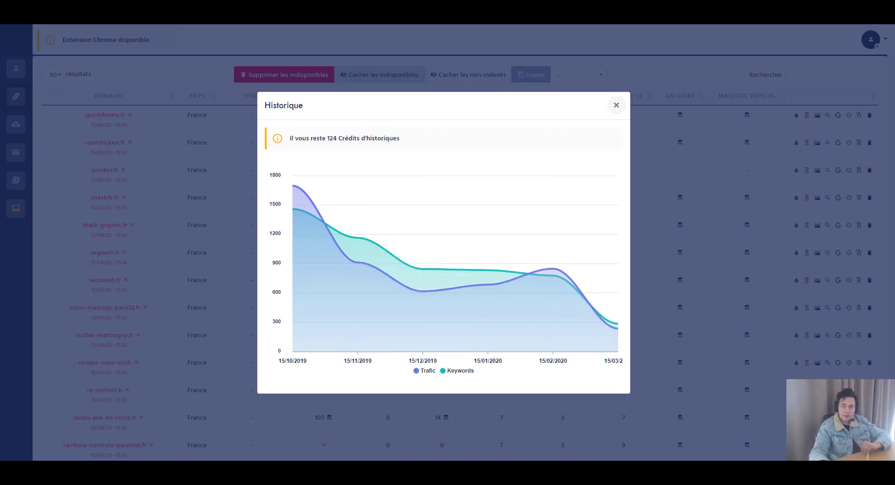
{"action": "key", "text": "ctrl+Tab"}
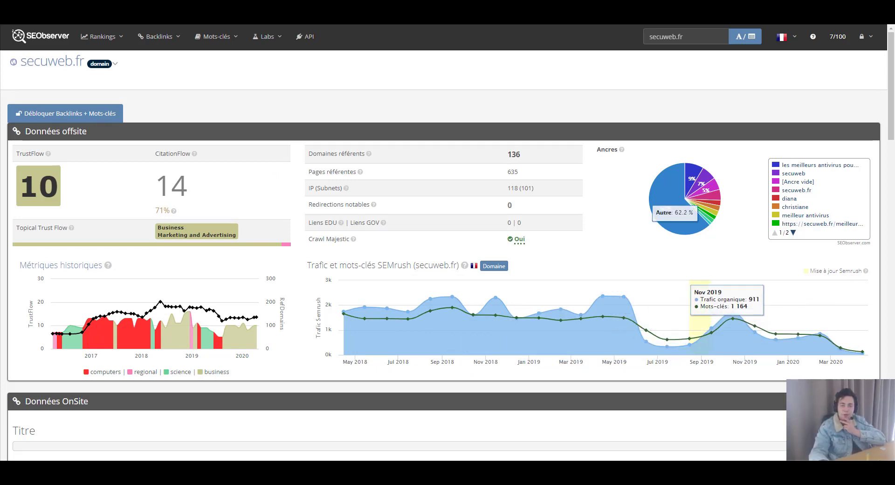
{"action": "key", "text": "ctrl+shift+Tab"}
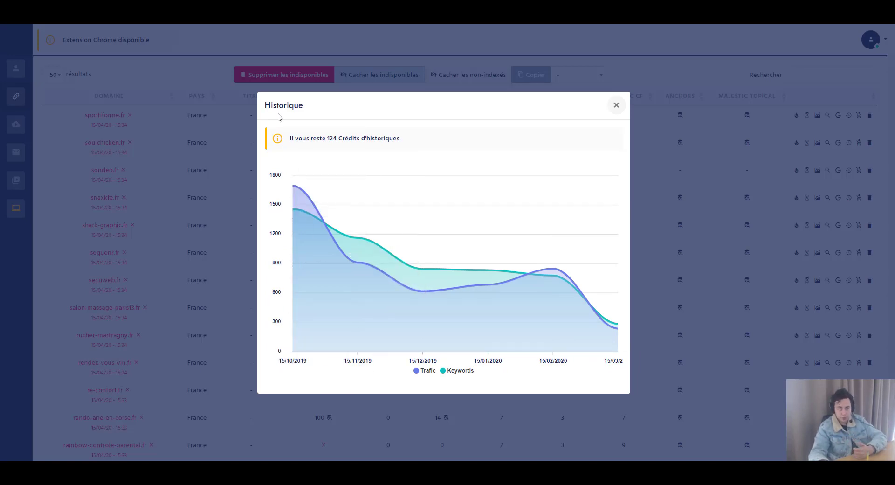
Close the traffic history, then import the keywords of secuweb.fr and review their positions and volumes.
{"action": "left_click", "coordinate": [197, 213]}
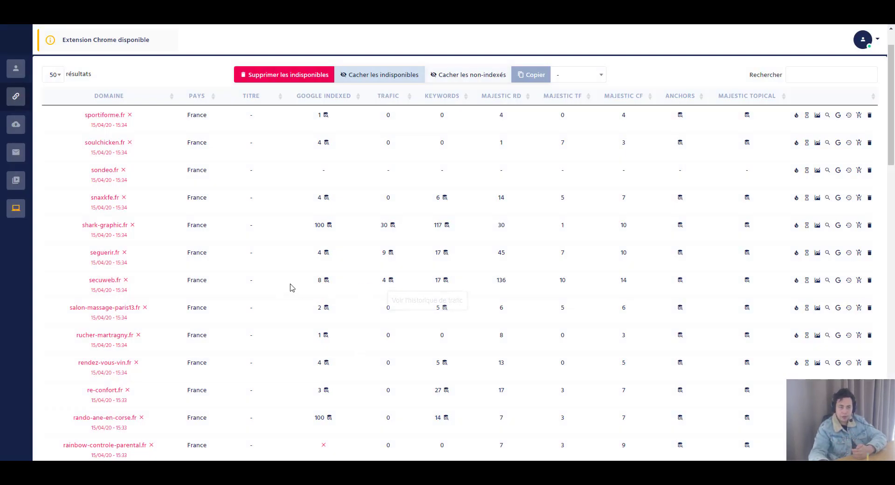
{"action": "left_click", "coordinate": [446, 280]}
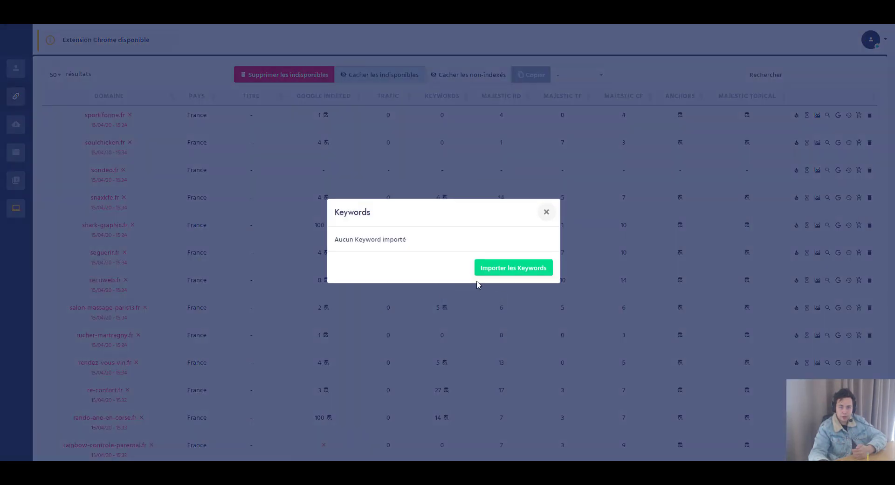
{"action": "left_click", "coordinate": [497, 268]}
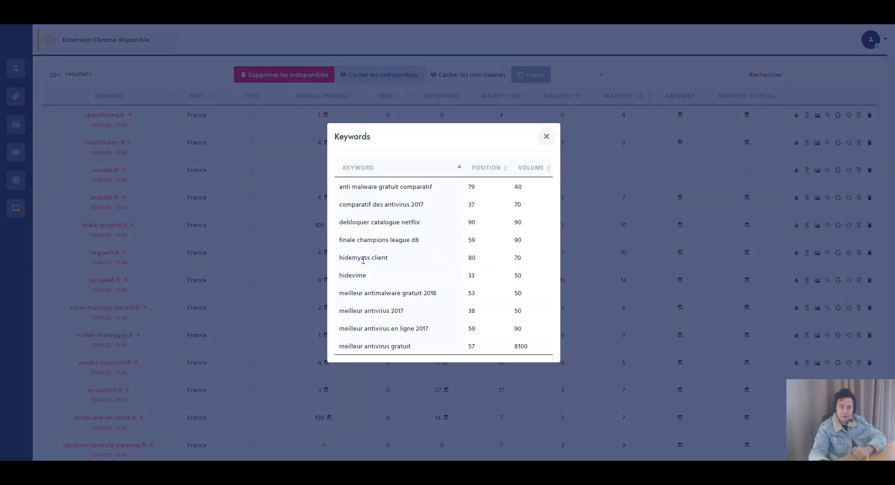
{"action": "left_click_drag", "start_coordinate": [418, 345], "coordinate": [363, 275]}
{"action": "left_click", "coordinate": [385, 270]}
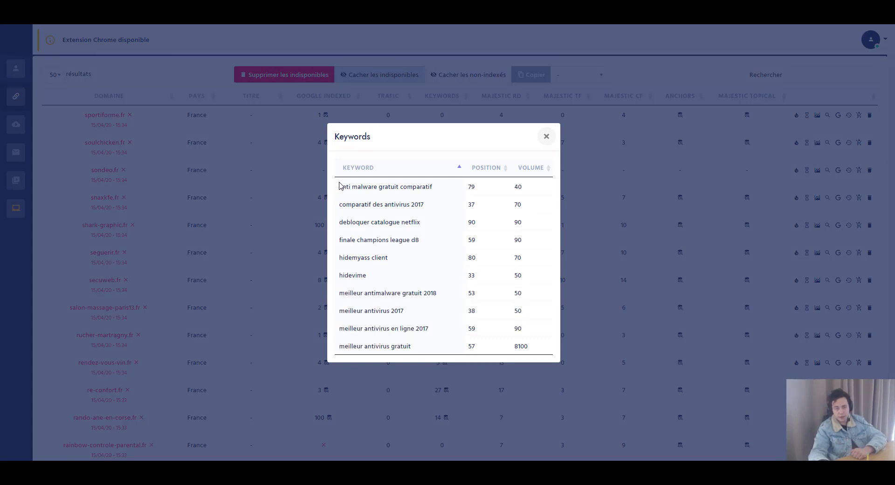
{"action": "left_click", "coordinate": [293, 247]}
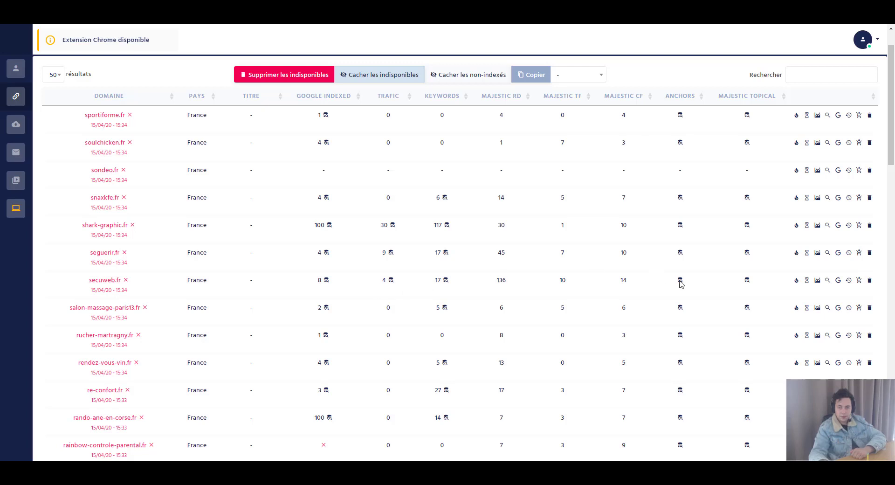
Import the anchors of secuweb.fr and review the anchor list.
{"action": "left_click", "coordinate": [679, 281]}
{"action": "left_click", "coordinate": [541, 272]}
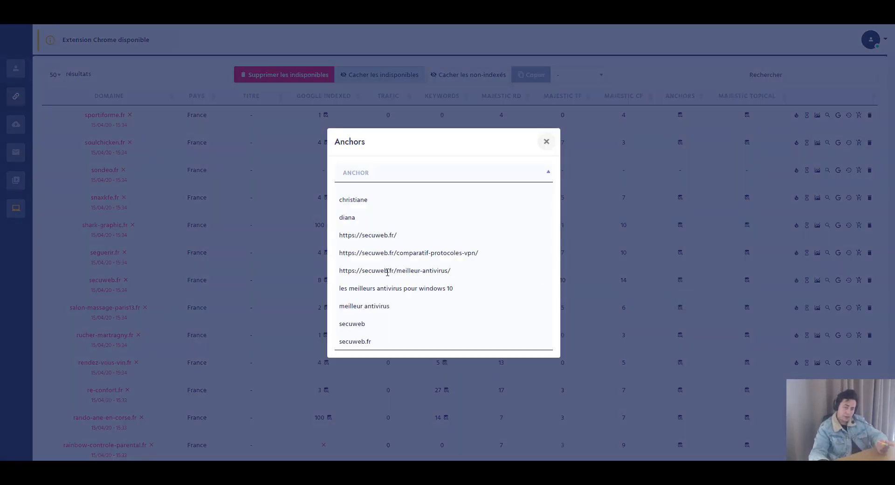
{"action": "left_click", "coordinate": [283, 310]}
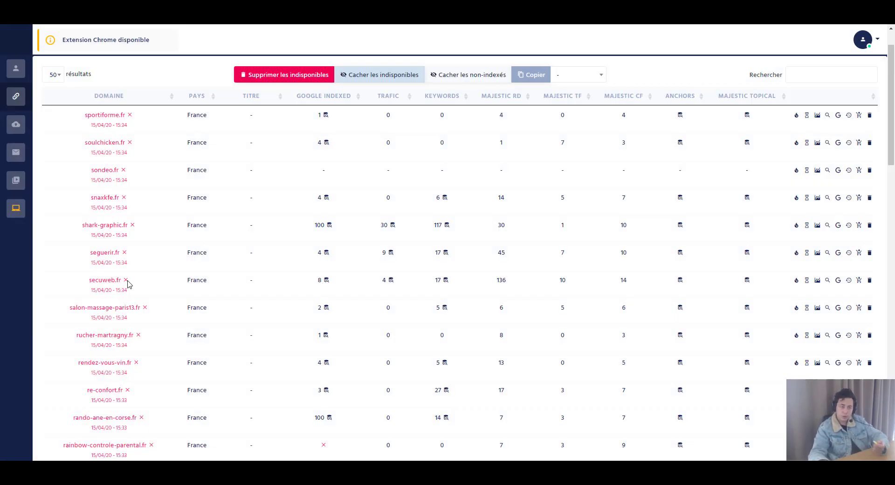
Copy the domain name secuweb.fr, switch to Youdot, search the pre-orders for it and open its listing.
{"action": "left_click", "coordinate": [105, 280]}
{"action": "left_click", "coordinate": [285, 22]}
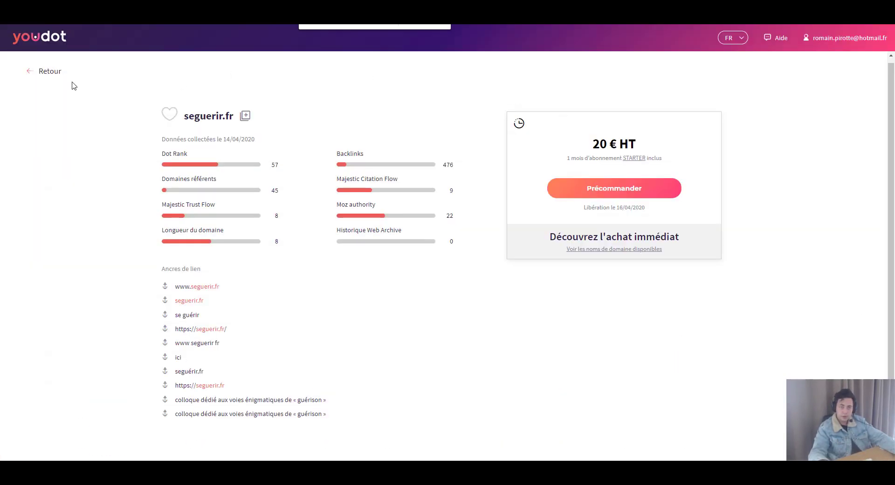
{"action": "left_click", "coordinate": [46, 76]}
{"action": "triple_click", "coordinate": [608, 74]}
{"action": "type", "text": "secuweb.fr"}
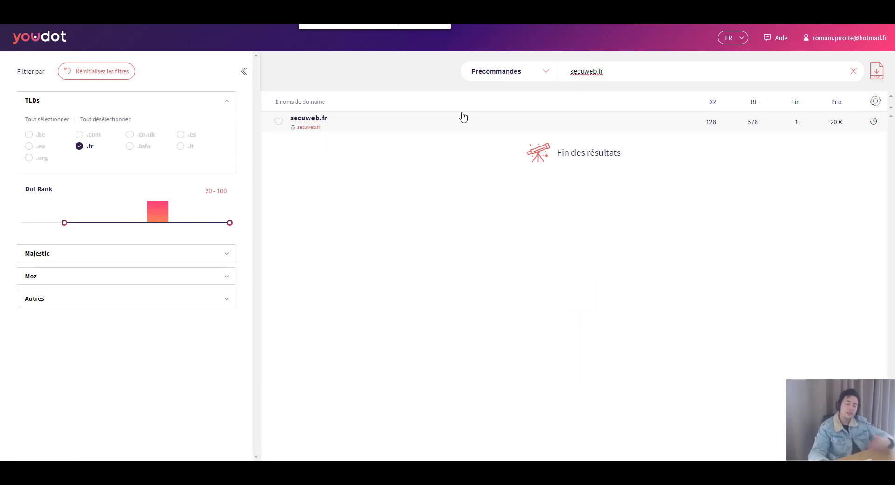
{"action": "left_click", "coordinate": [391, 131]}
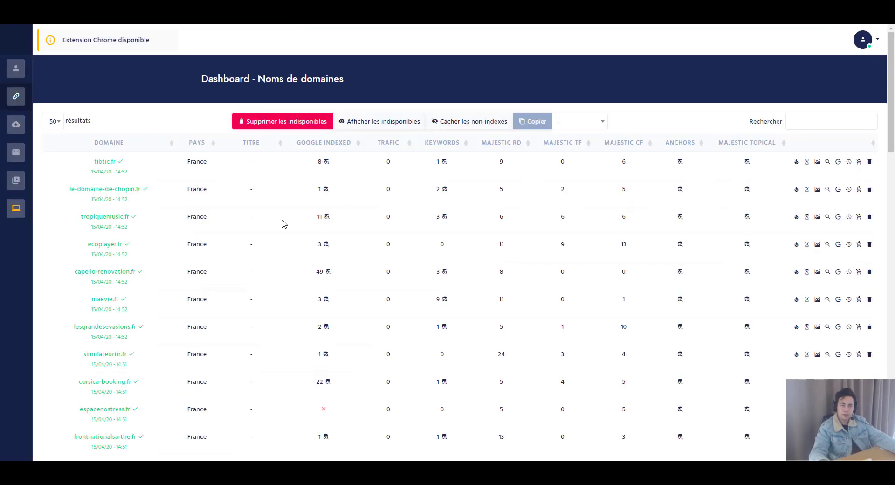
Display the unavailable domains in the BlackHat.Money dashboard and look through their SEO metrics.
{"action": "scroll", "coordinate": [369, 285], "scroll_direction": "down", "scroll_amount": 1}
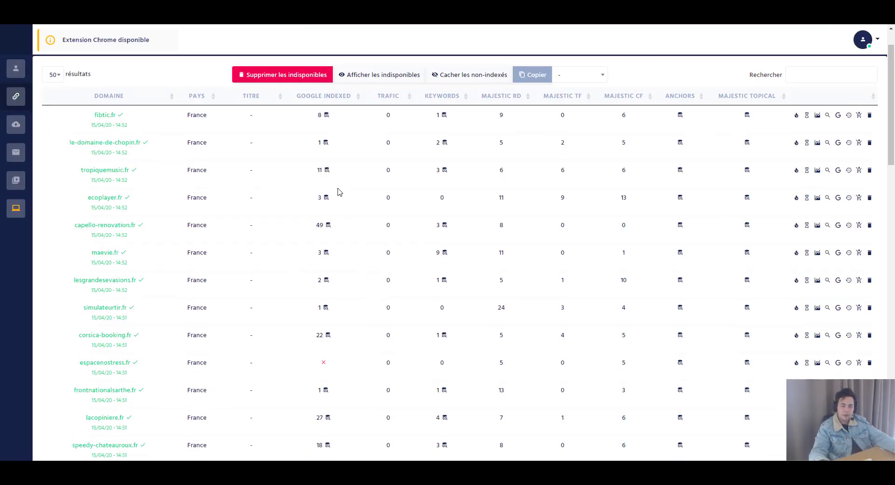
{"action": "left_click", "coordinate": [379, 74]}
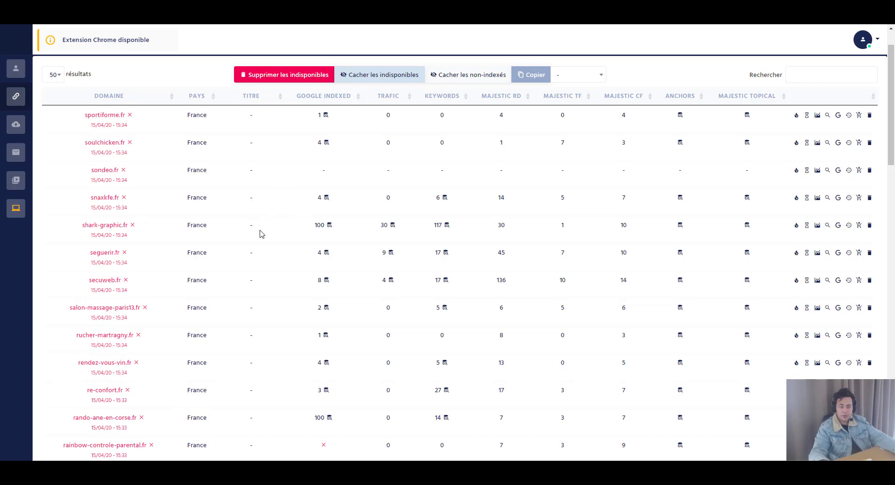
{"action": "scroll", "coordinate": [372, 285], "scroll_direction": "down", "scroll_amount": 6}
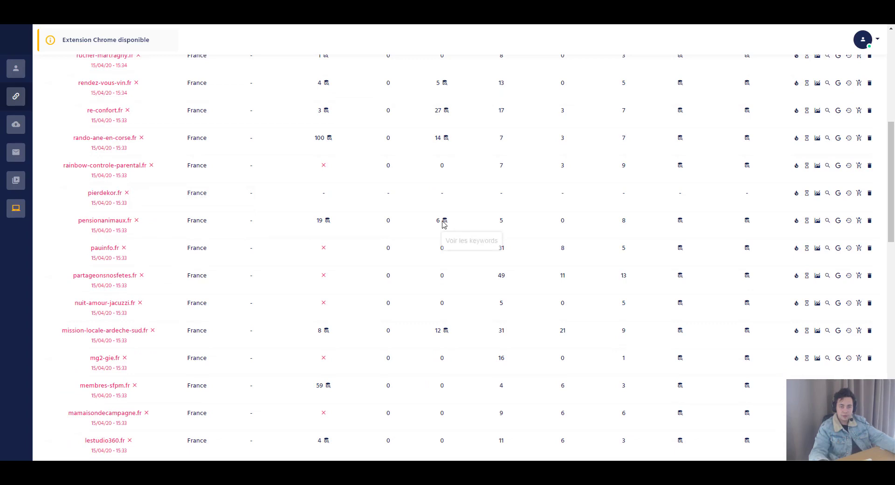
{"action": "scroll", "coordinate": [399, 276], "scroll_direction": "up", "scroll_amount": 6}
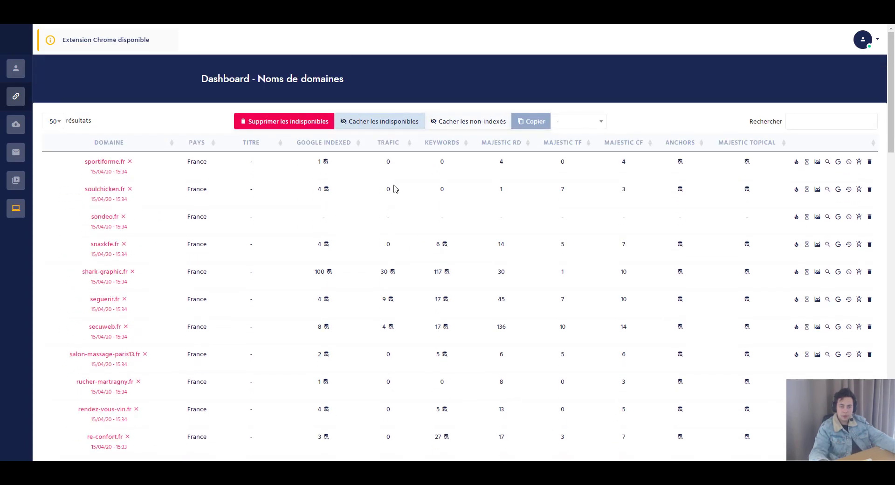
Import and view the traffic history of lclgroupe-plombiers-loiret.fr.
{"action": "scroll", "coordinate": [394, 186], "scroll_direction": "down", "scroll_amount": 15}
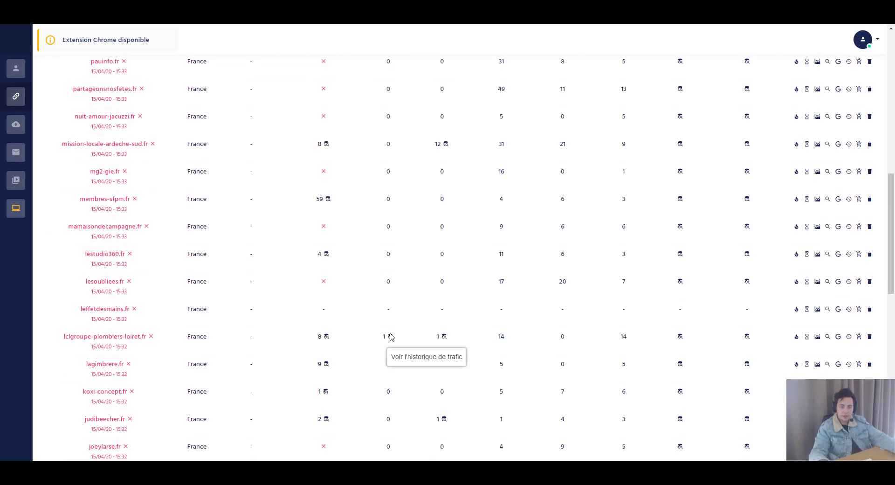
{"action": "left_click", "coordinate": [389, 336]}
{"action": "left_click", "coordinate": [573, 284]}
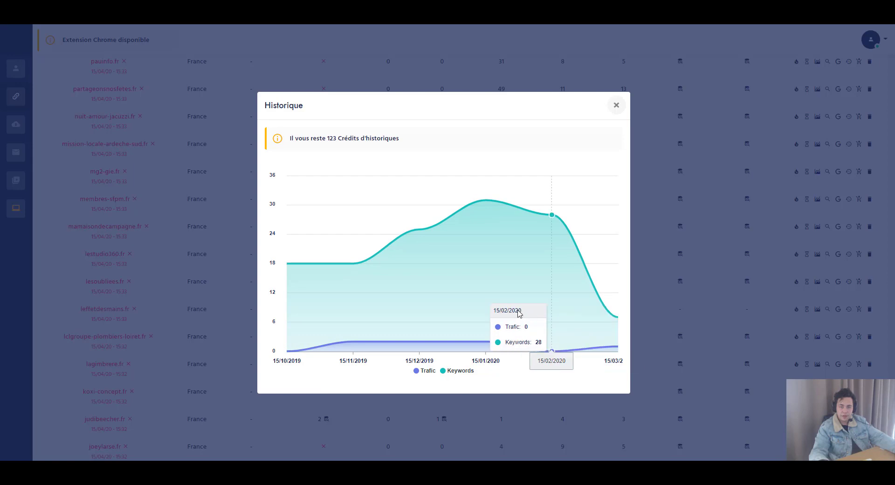
{"action": "left_click", "coordinate": [227, 301]}
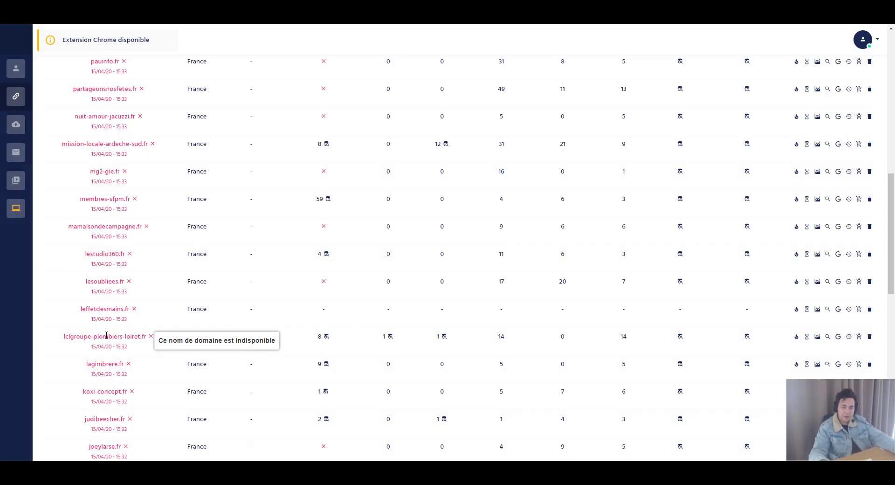
Look through the remaining unavailable domains and reopen the traffic history of secuweb.fr.
{"action": "scroll", "coordinate": [333, 311], "scroll_direction": "down", "scroll_amount": 3}
{"action": "scroll", "coordinate": [333, 311], "scroll_direction": "up", "scroll_amount": 7}
{"action": "scroll", "coordinate": [334, 312], "scroll_direction": "up", "scroll_amount": 7}
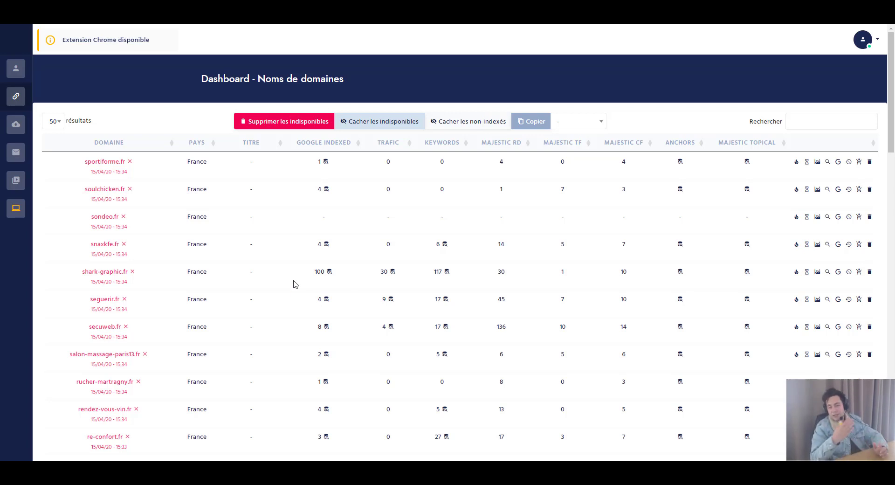
{"action": "left_click", "coordinate": [392, 326]}
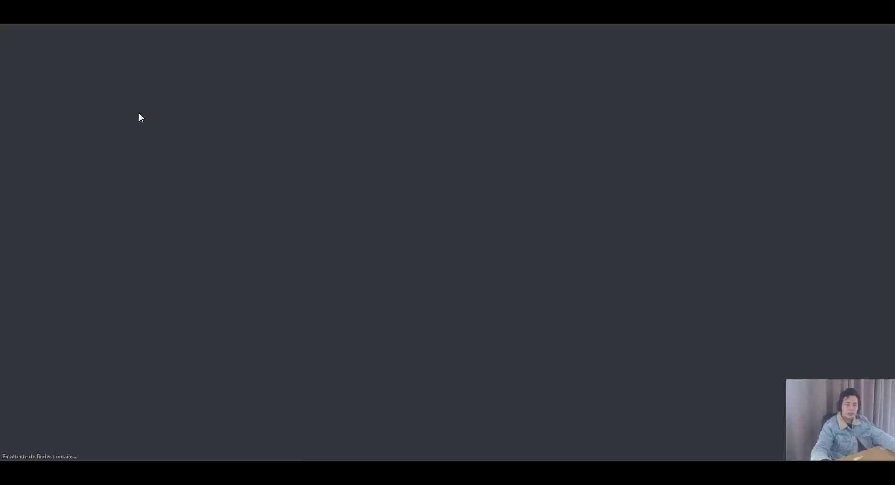
Examine the Early Access launch offer and its monthly price on the Domains Finder login page.
{"action": "scroll", "coordinate": [385, 248], "scroll_direction": "down", "scroll_amount": 1}
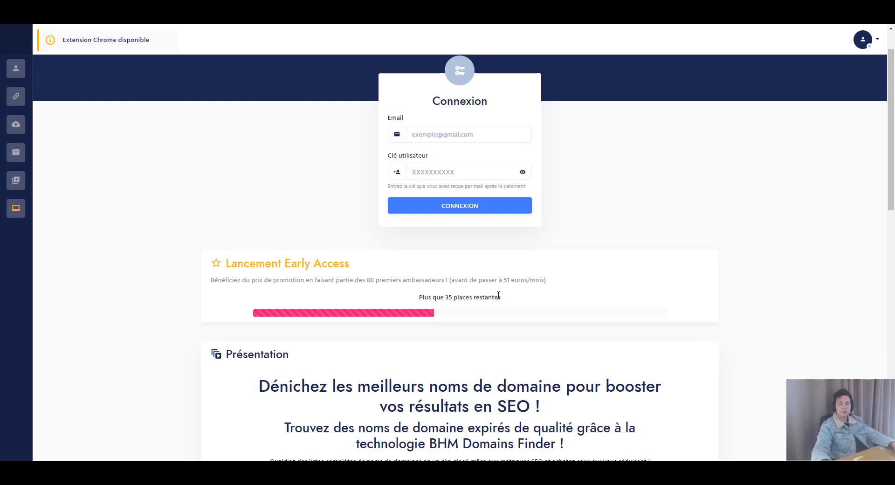
{"action": "left_click_drag", "start_coordinate": [502, 279], "coordinate": [525, 280]}
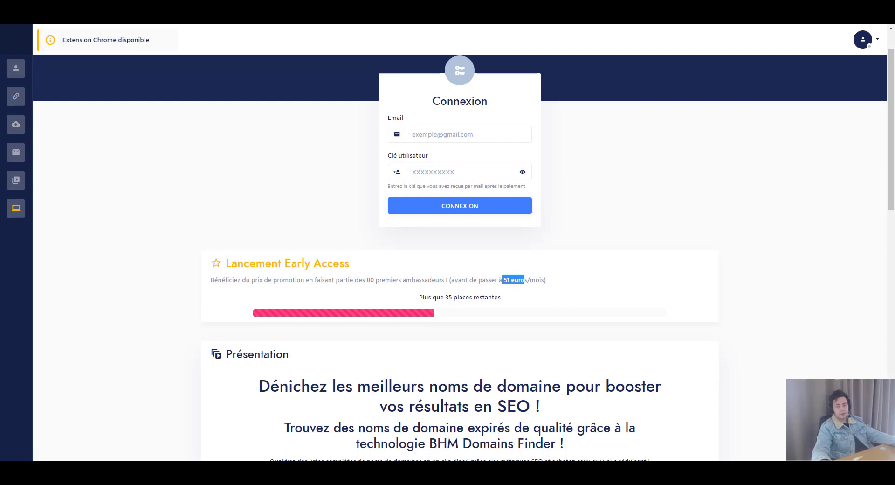
{"action": "left_click", "coordinate": [526, 280]}
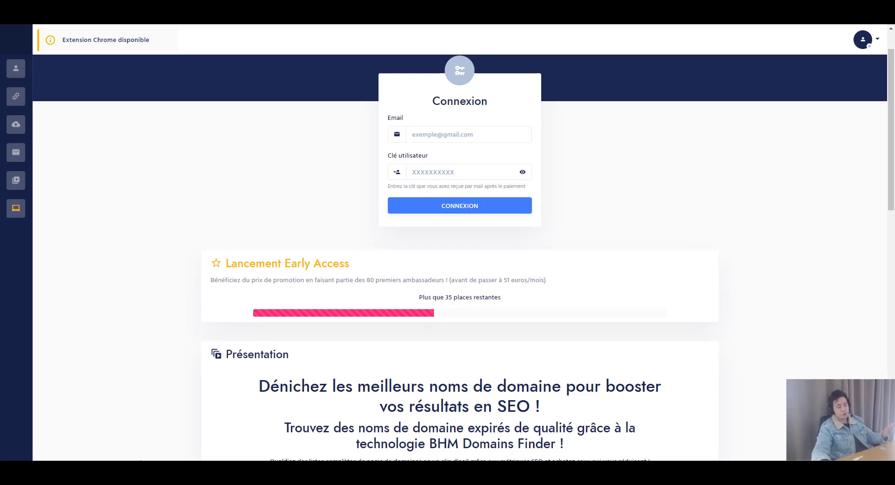
{"action": "mouse_move", "coordinate": [124, 473]}
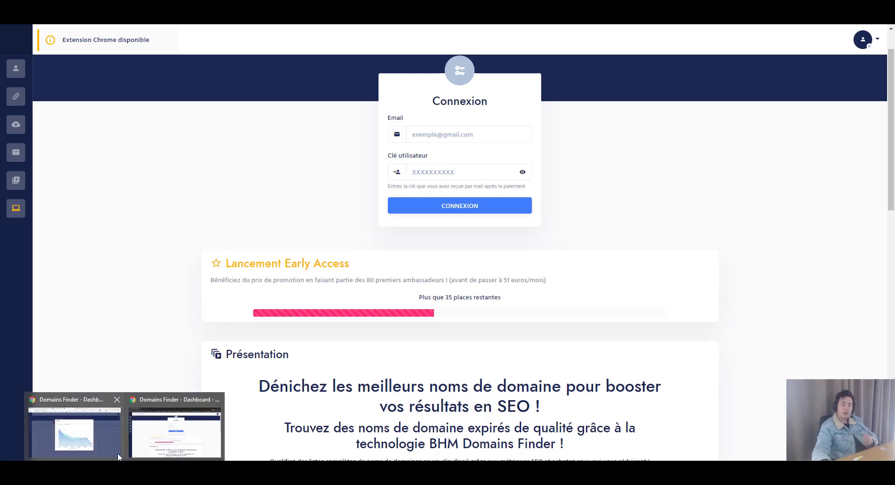